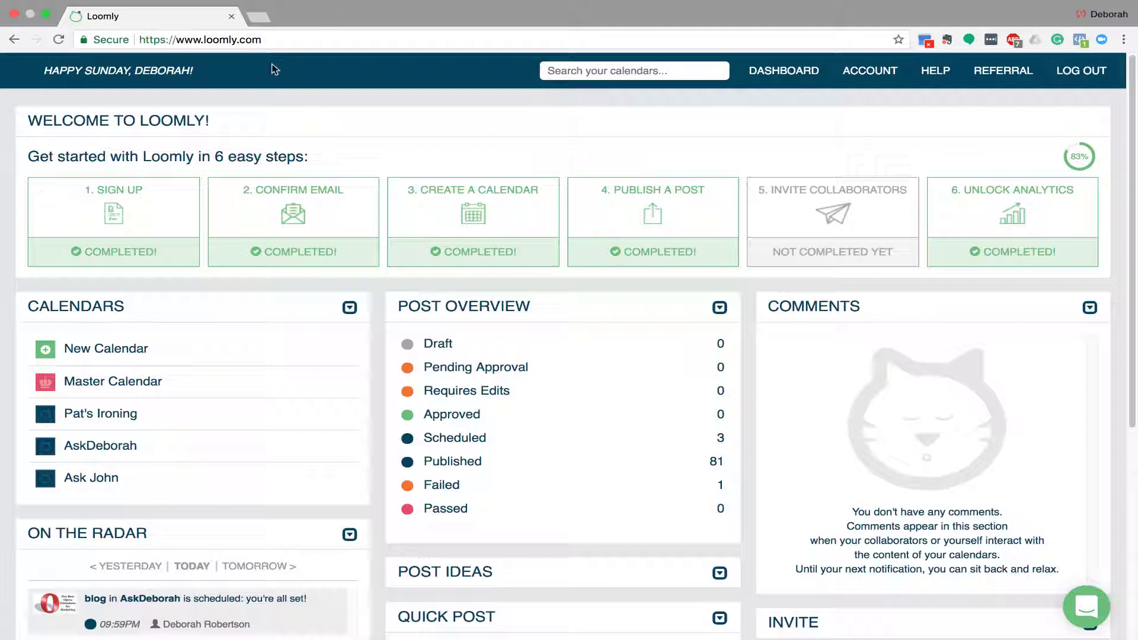
Open the AskDeborah calendar and start a new post.
left_click_drag(262, 39, 175, 39)
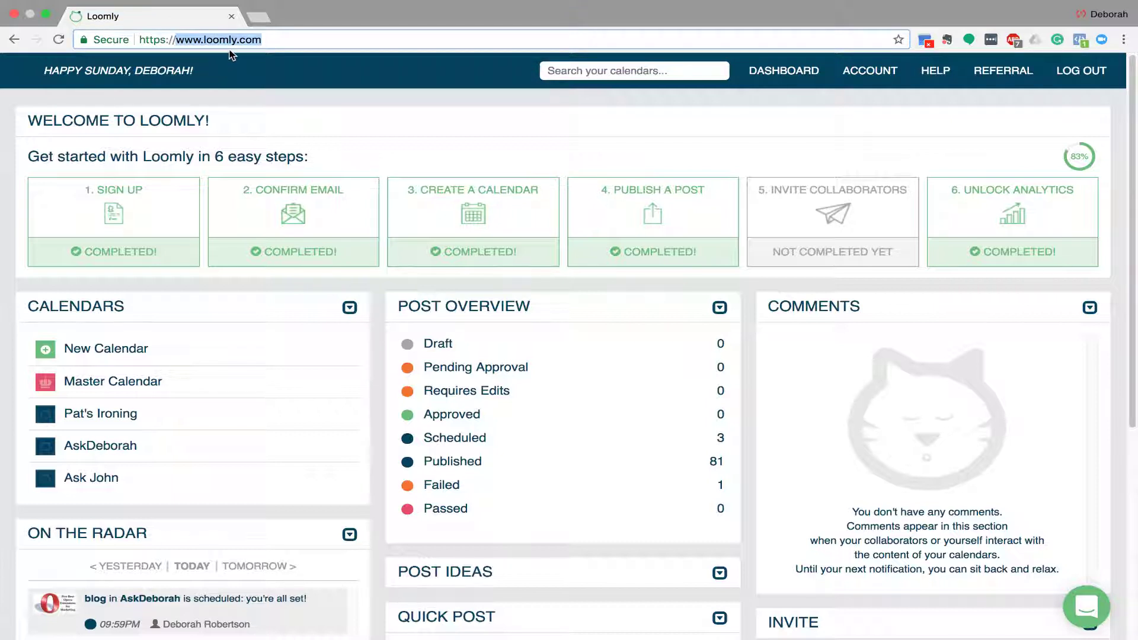
left_click(291, 72)
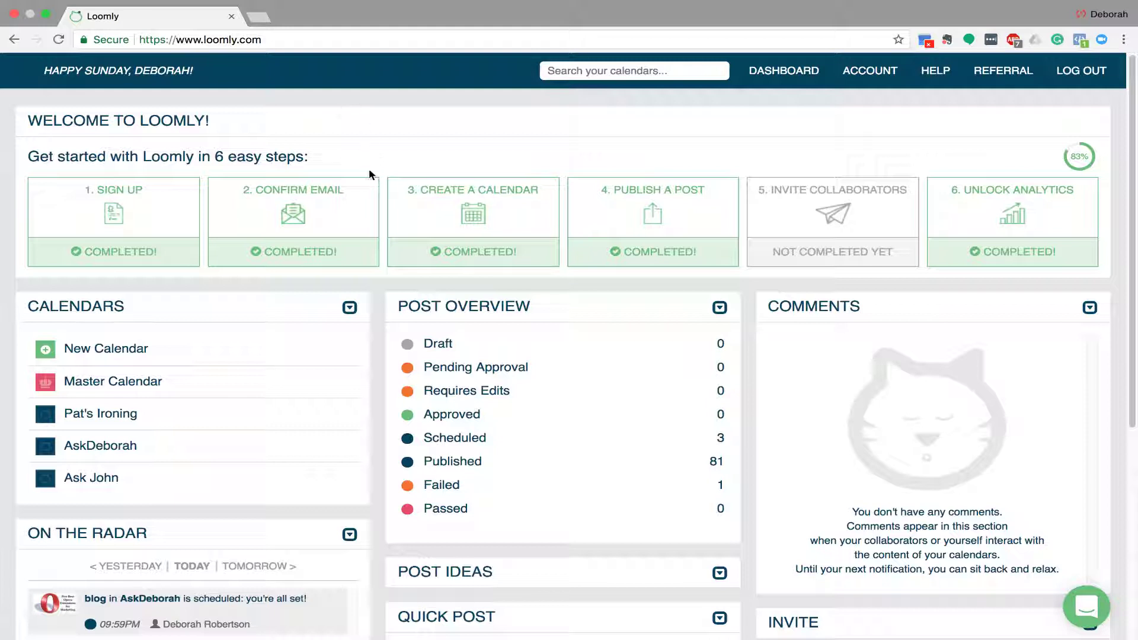
left_click(92, 452)
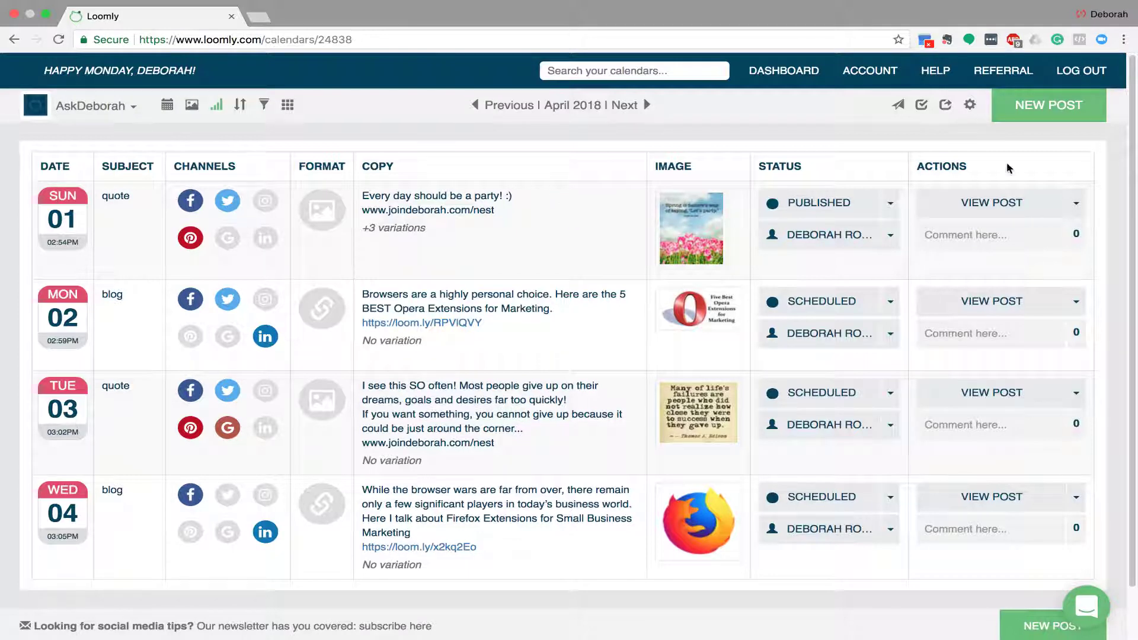
left_click(1036, 111)
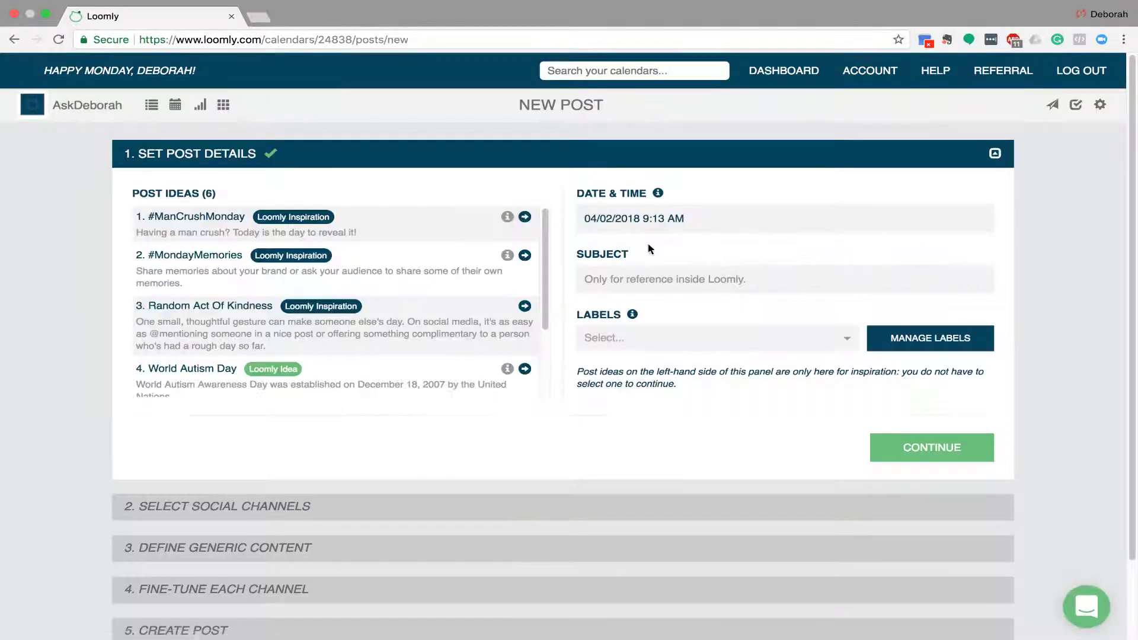
Date the post April 5, 2018 and give it the subject 'quote'.
left_click(592, 220)
left_click(607, 219)
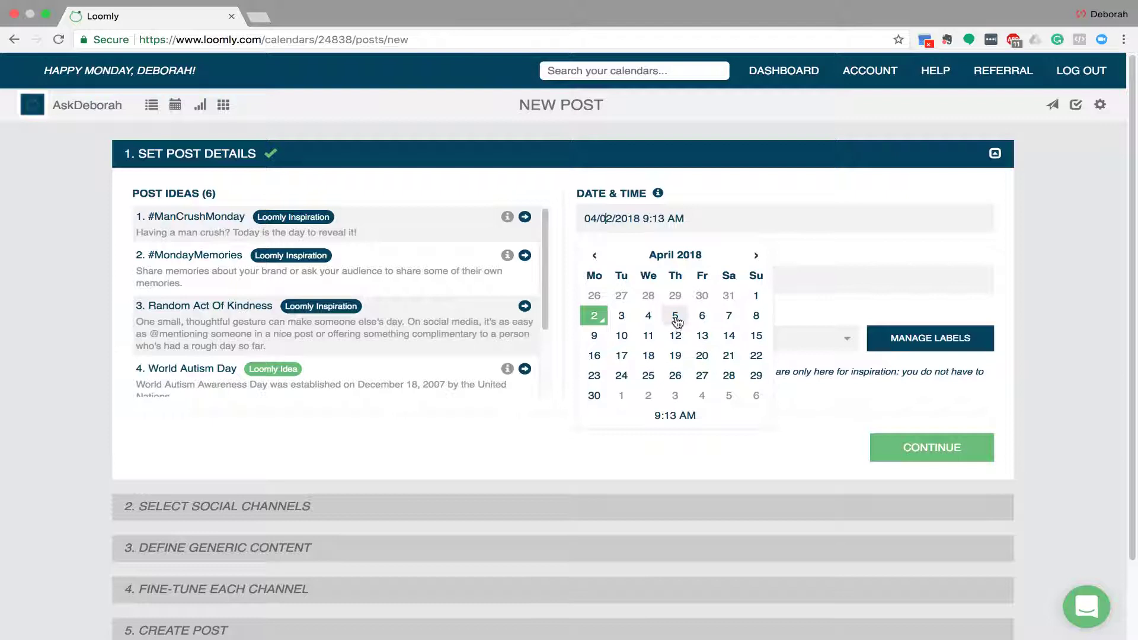
left_click(675, 317)
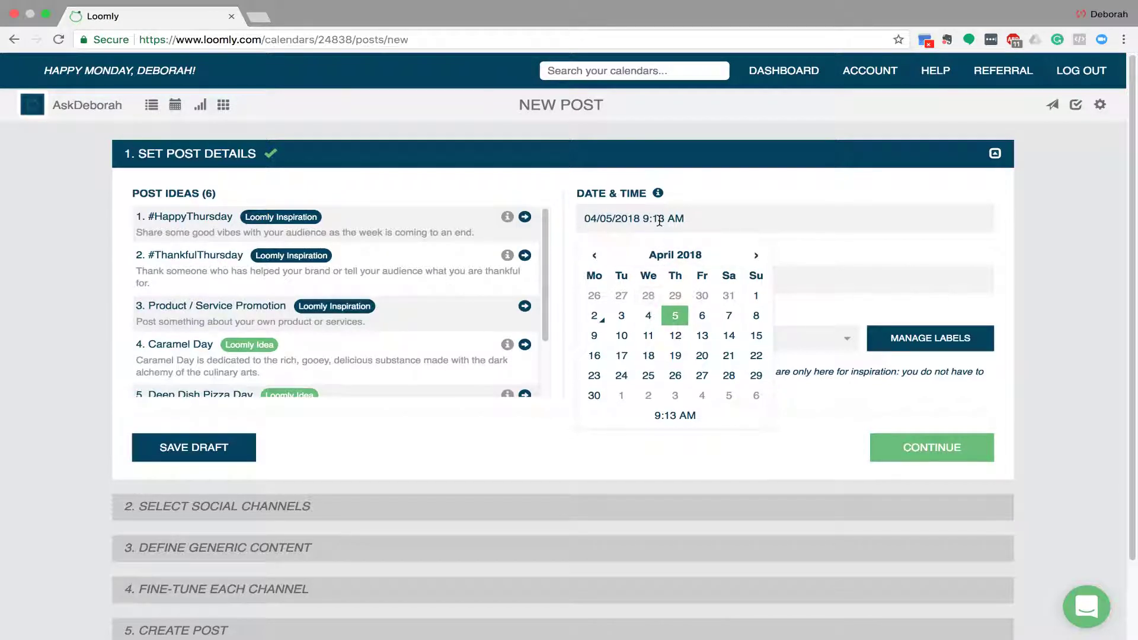
left_click(822, 309)
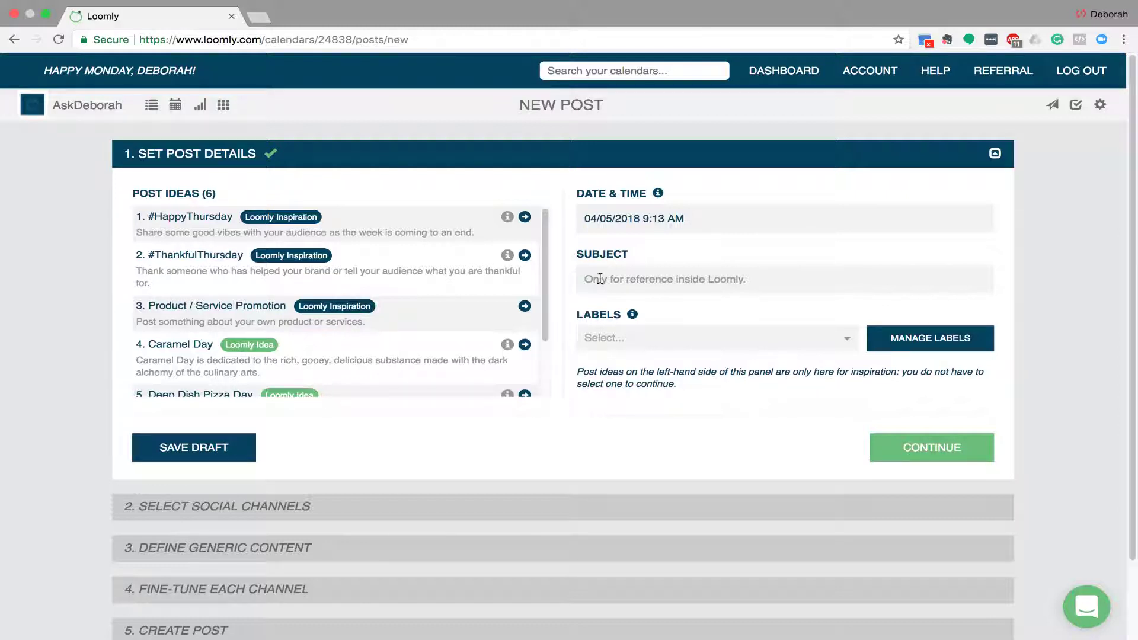
type("quote")
Choose Facebook, Twitter, Google+ and Pinterest (Motivational Entrepreneurs board) as the post's channels.
left_click(923, 447)
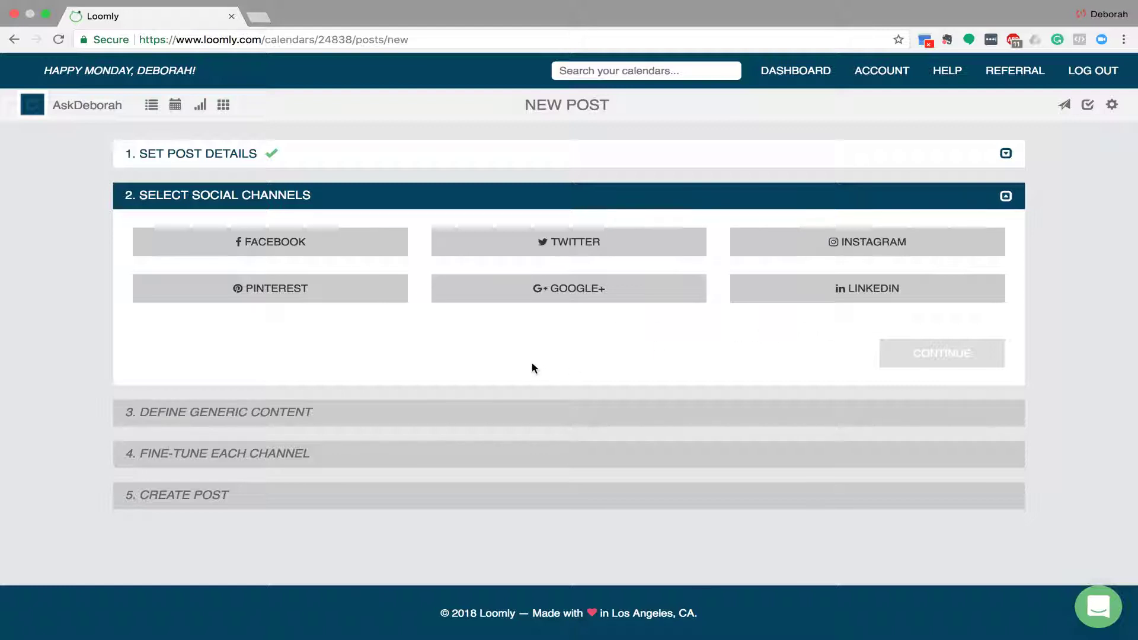
left_click(264, 243)
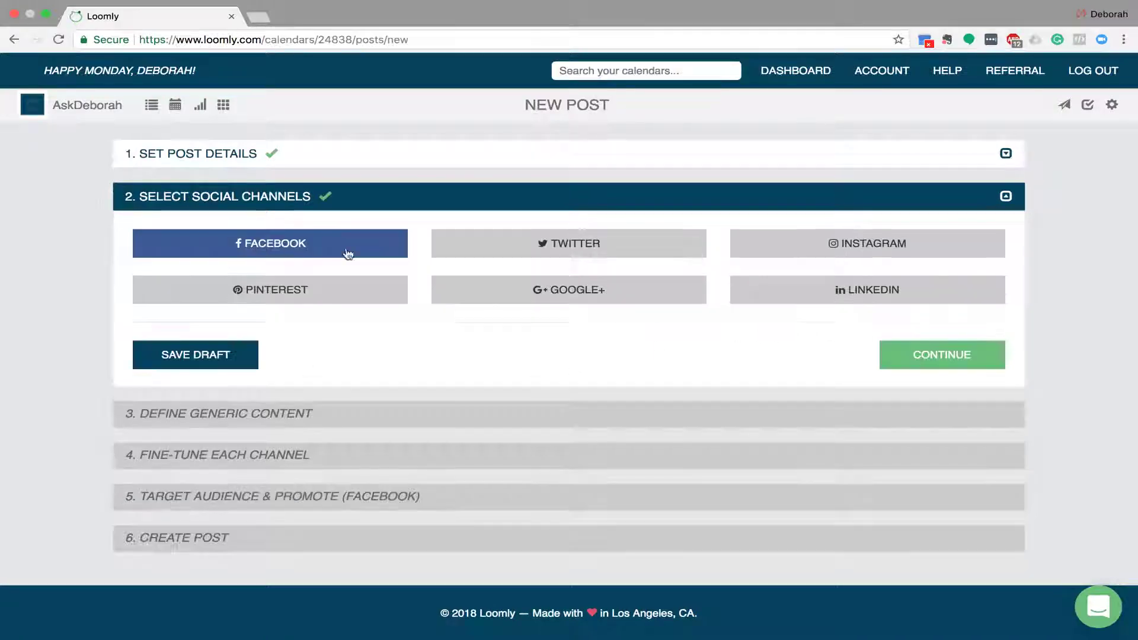
left_click(556, 244)
left_click(567, 294)
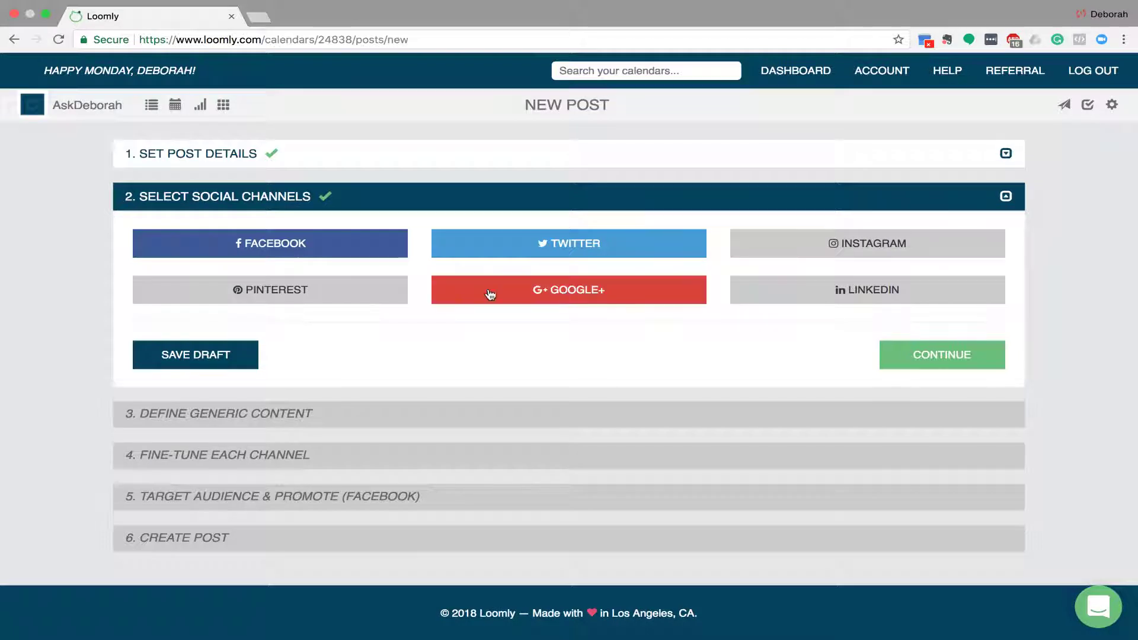
left_click(264, 297)
left_click(354, 355)
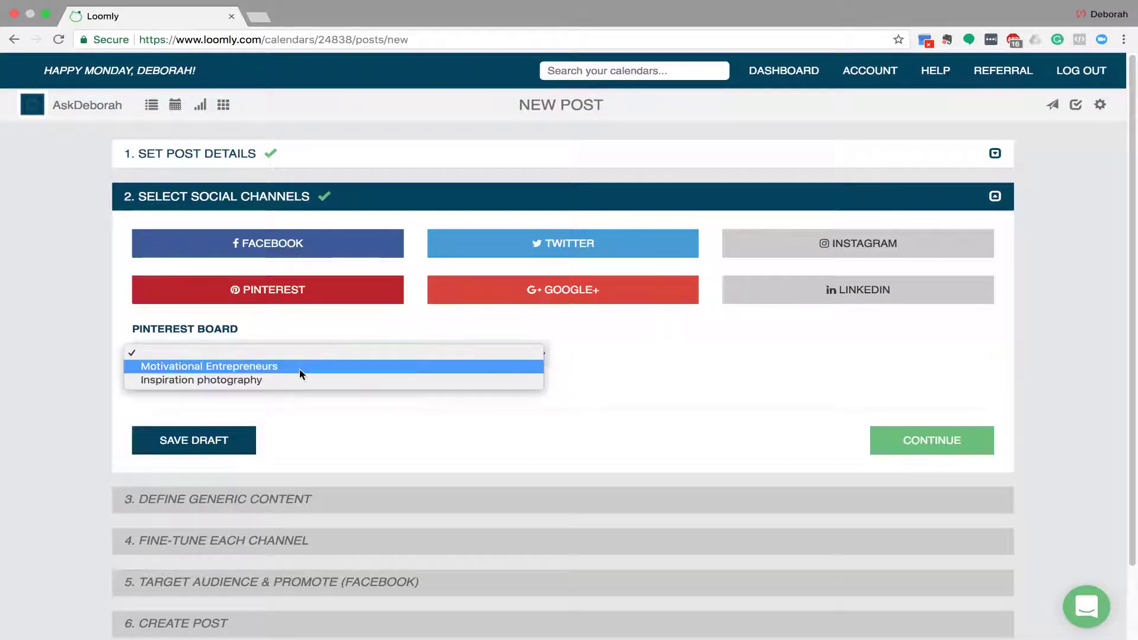
left_click(301, 372)
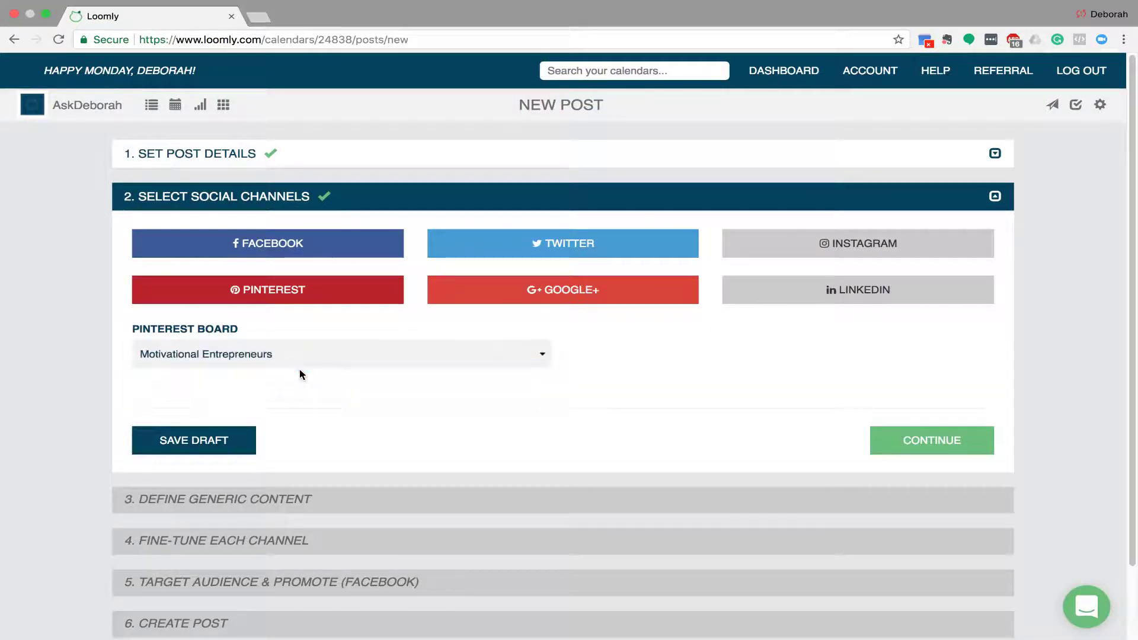
left_click(920, 445)
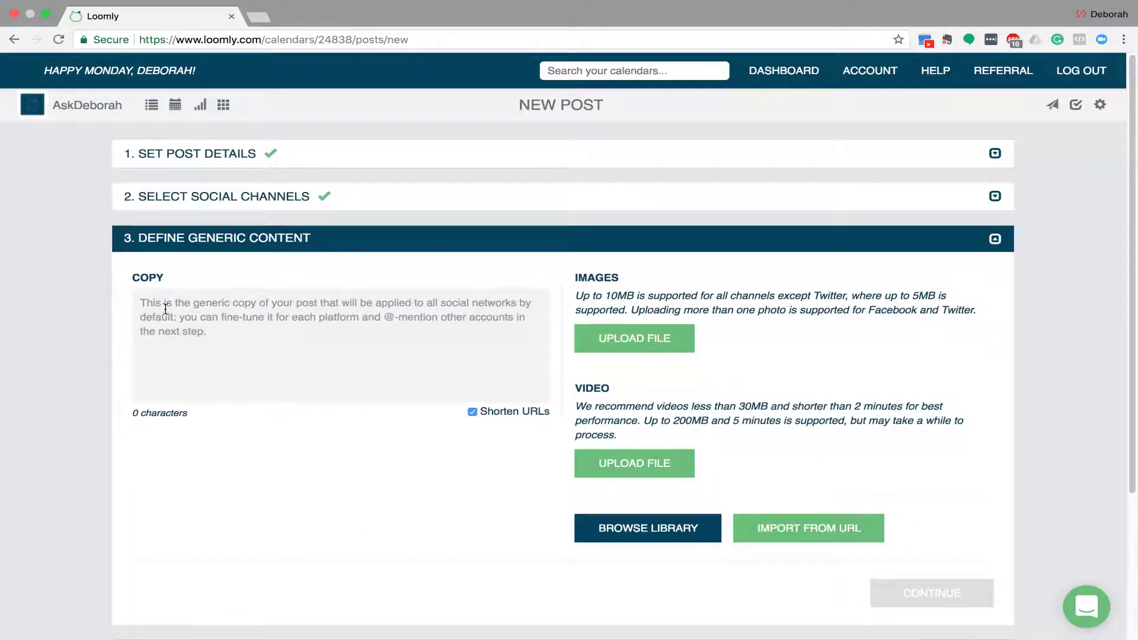
Upload the 'Being broke is hard, becoming wealthy is hard' quote image from the Desktop.
left_click(621, 345)
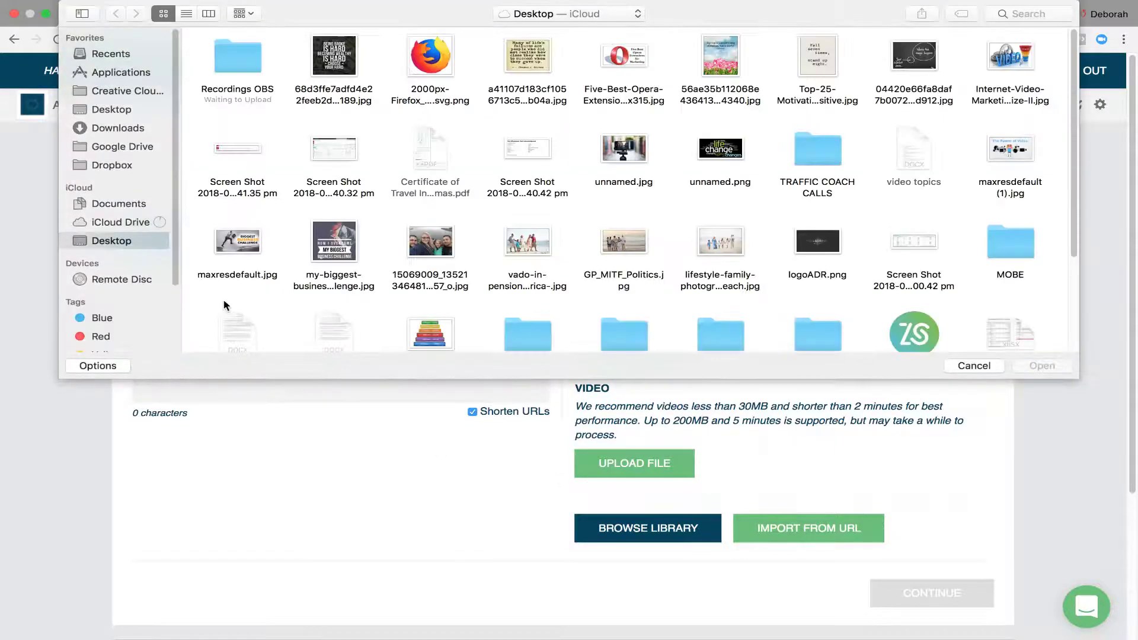
double_click(334, 59)
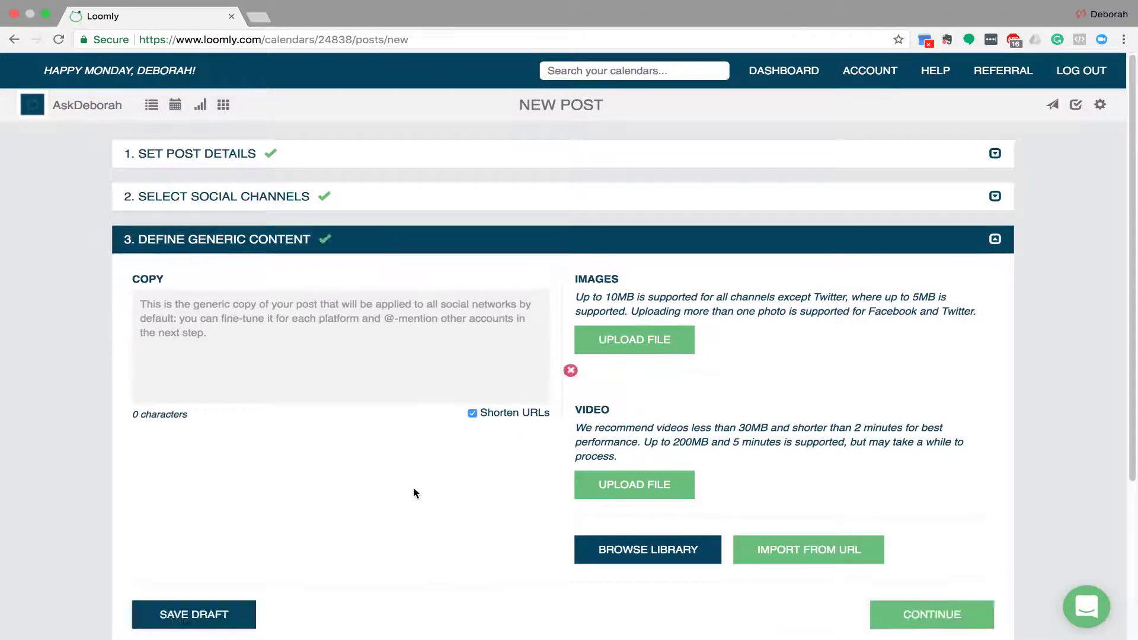
left_click(173, 308)
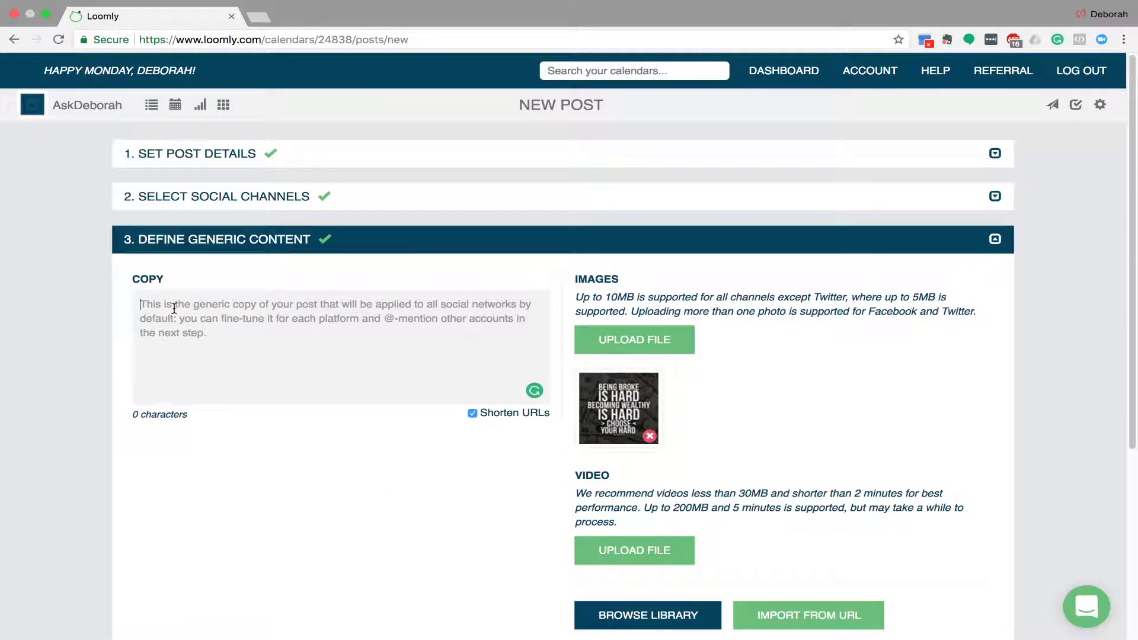
type("I have be")
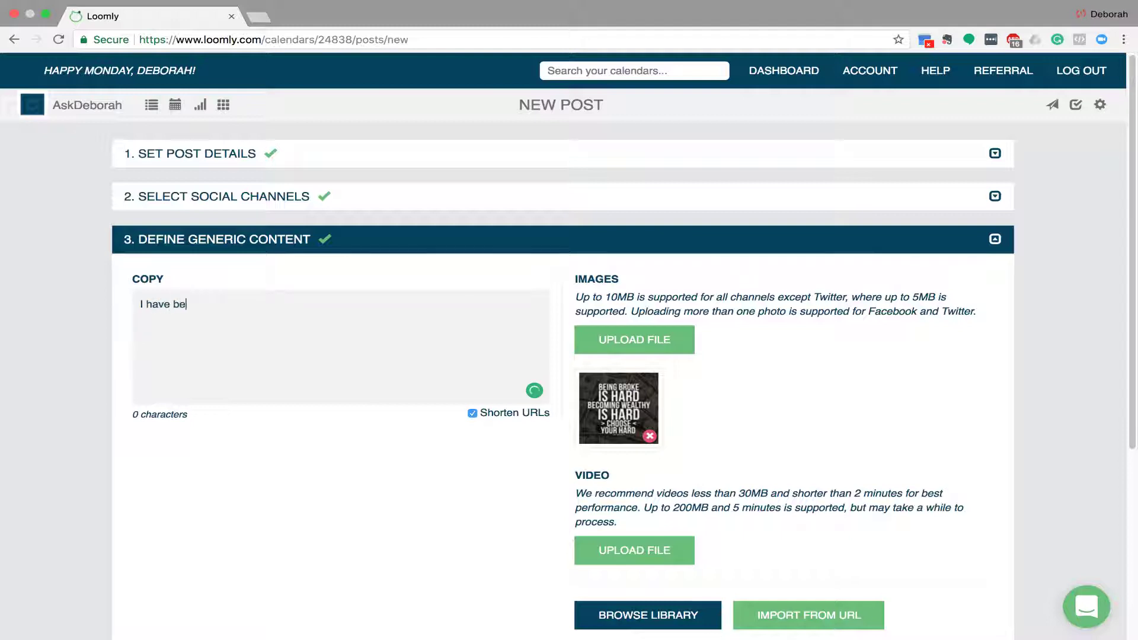
type("en both. Noe I am ")
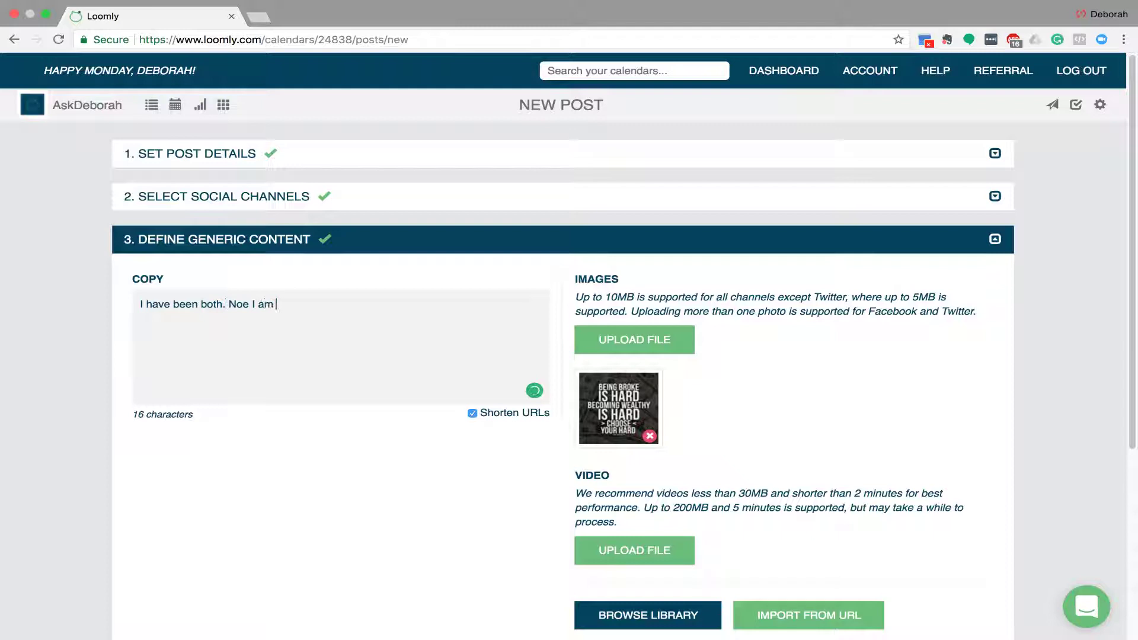
type("making the righ")
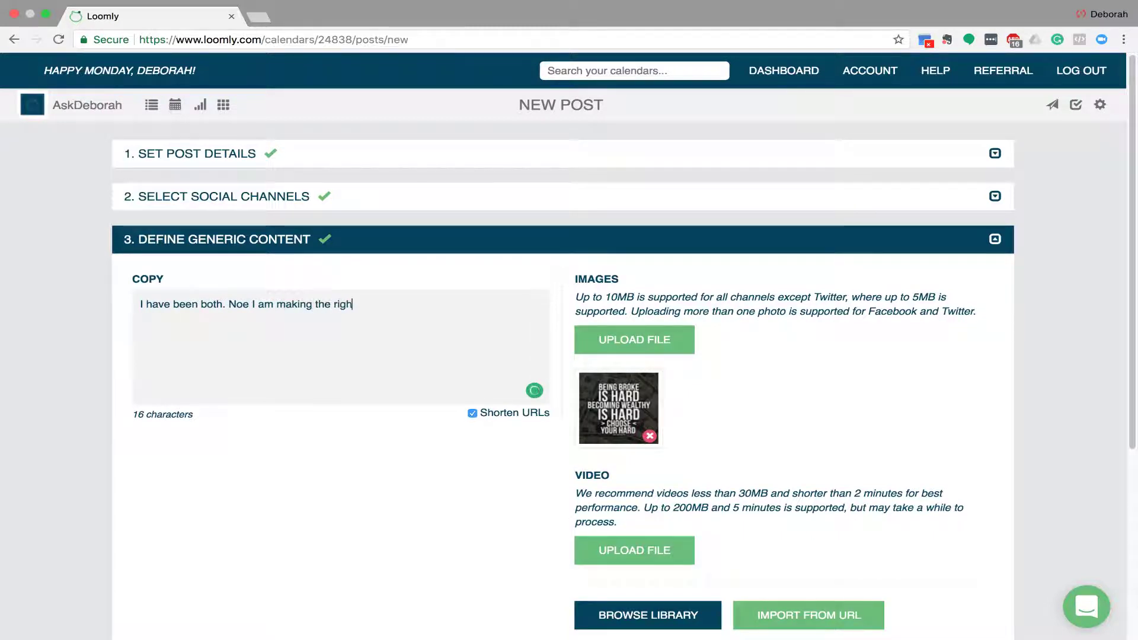
type("t choice for m")
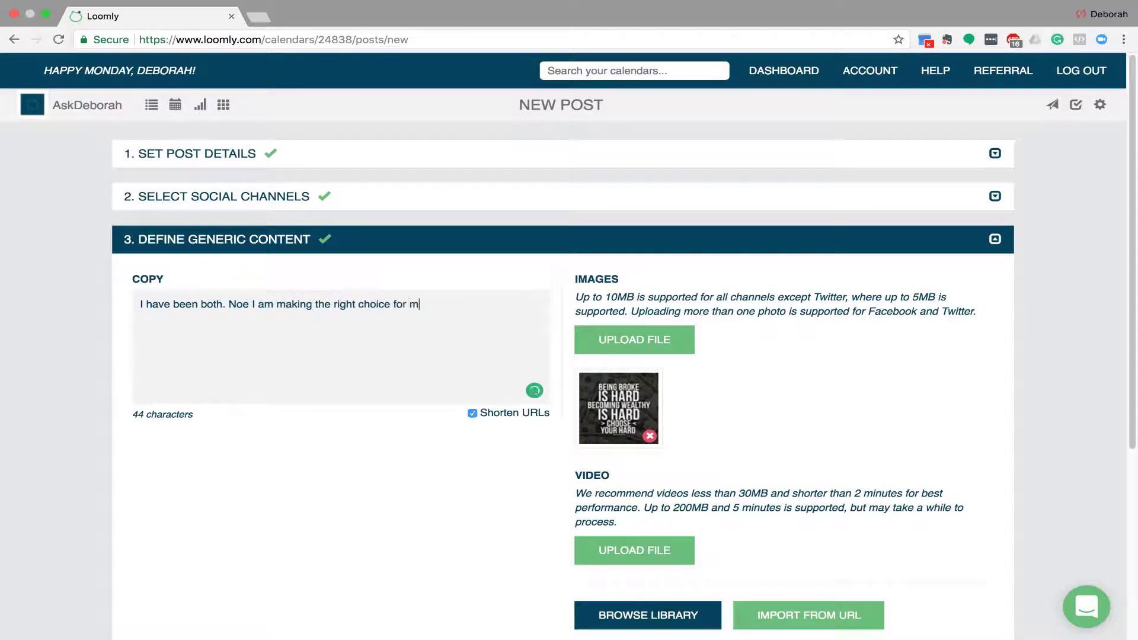
type("e. Are you?")
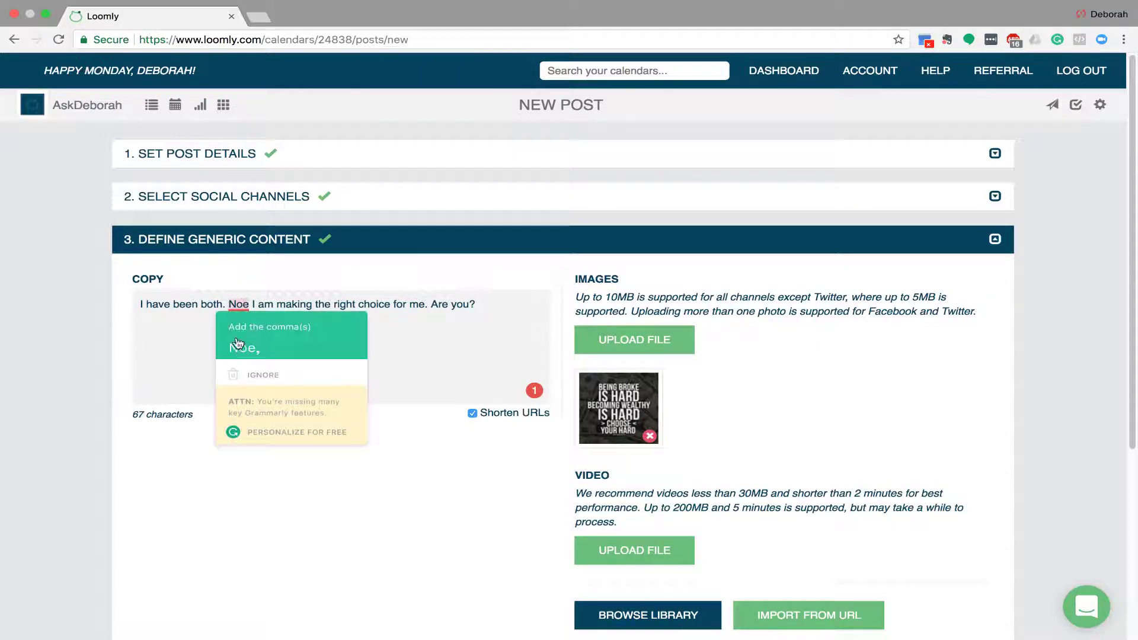
left_click(249, 304)
key("BackSpace")
type("w")
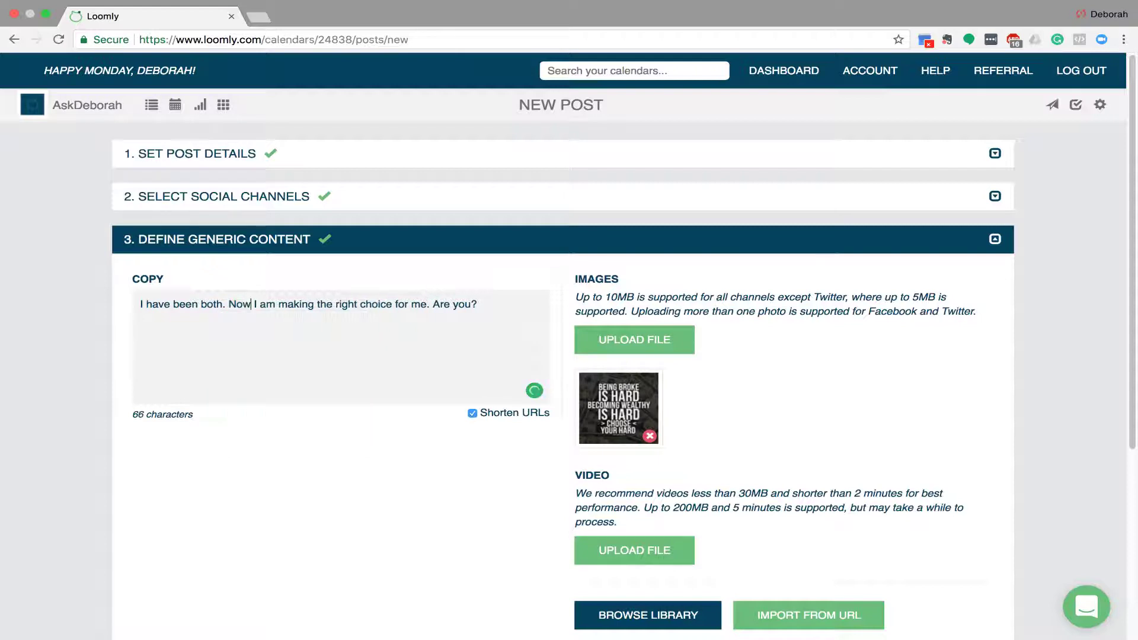
left_click(485, 304)
key("Return")
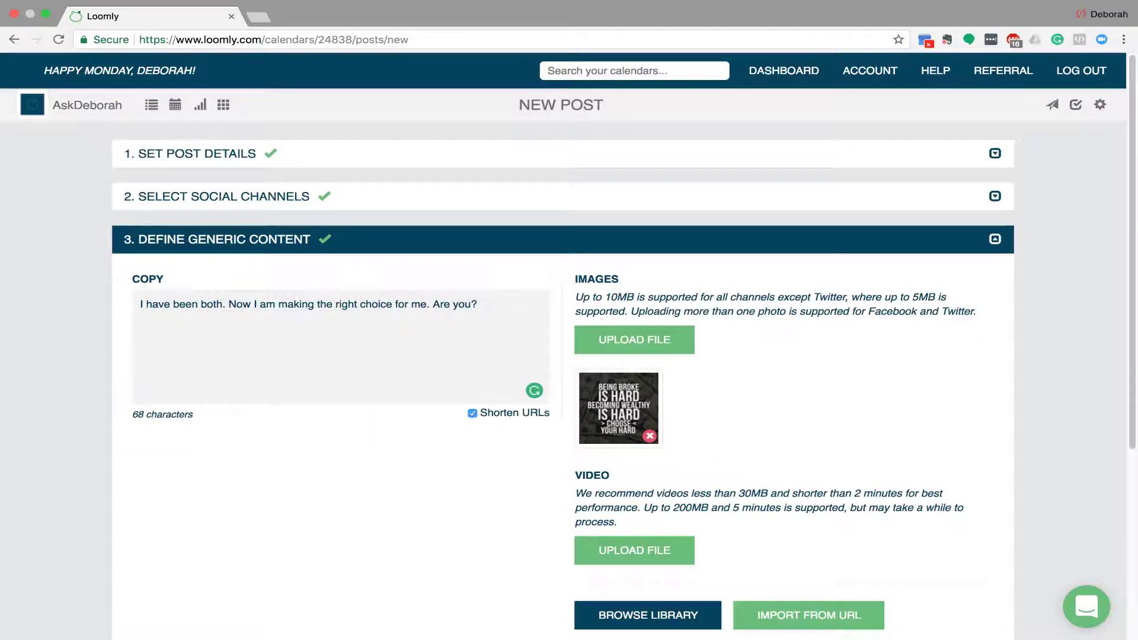
type("www.joindeb")
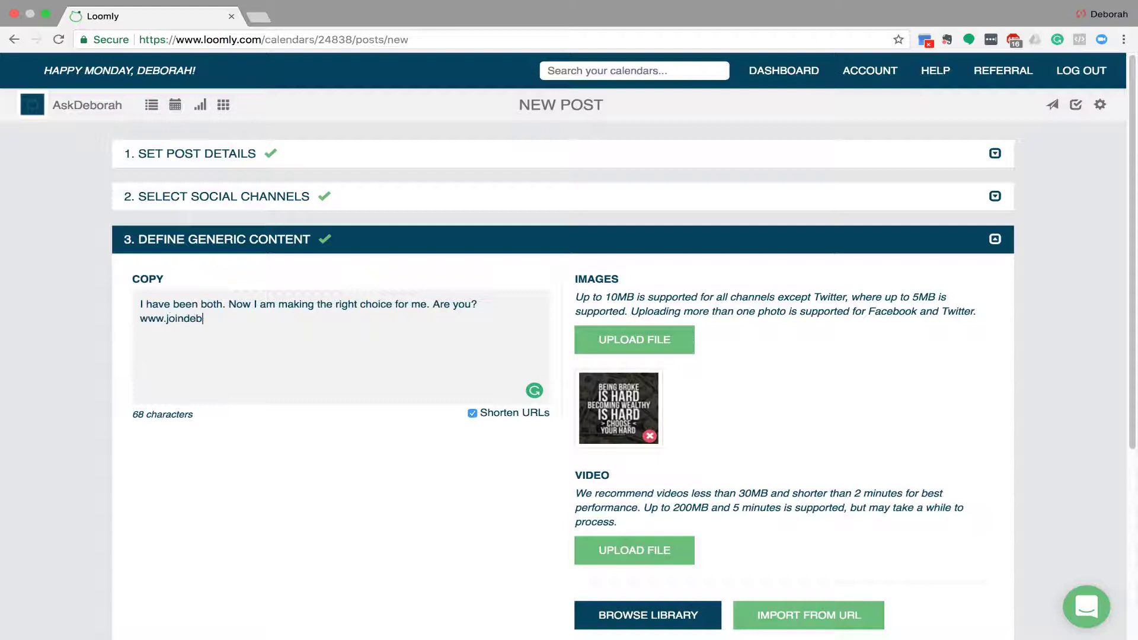
type("orah.com/")
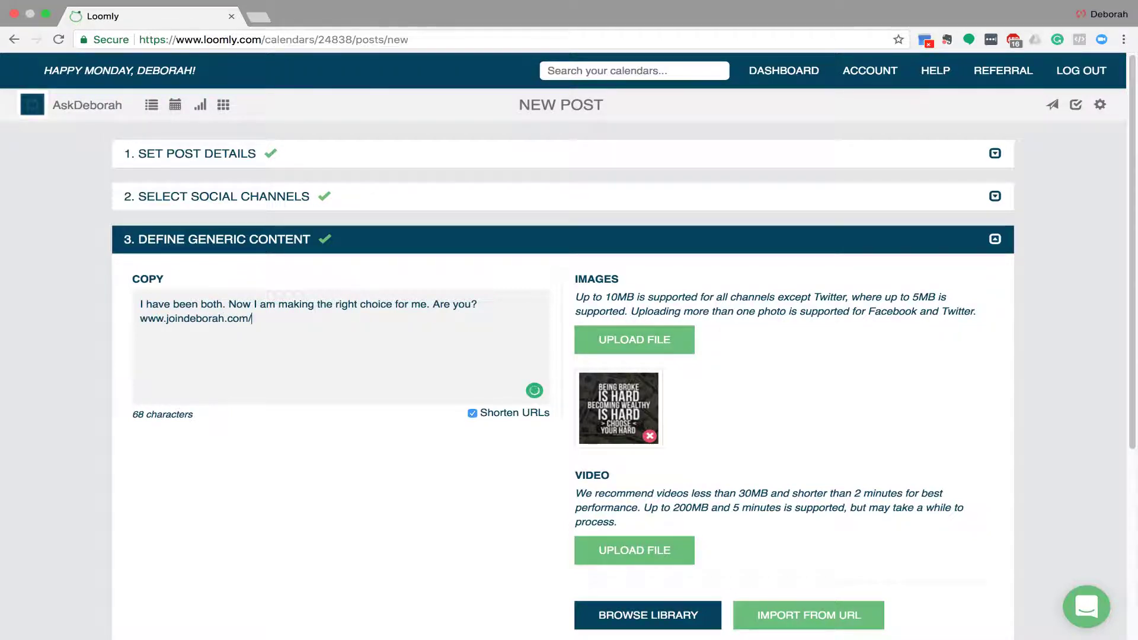
type("nest")
Continue to Fine-Tune Each Channel and highlight the Facebook 'Copy - Length' tip.
scroll(439, 516, "down", 3)
left_click(946, 523)
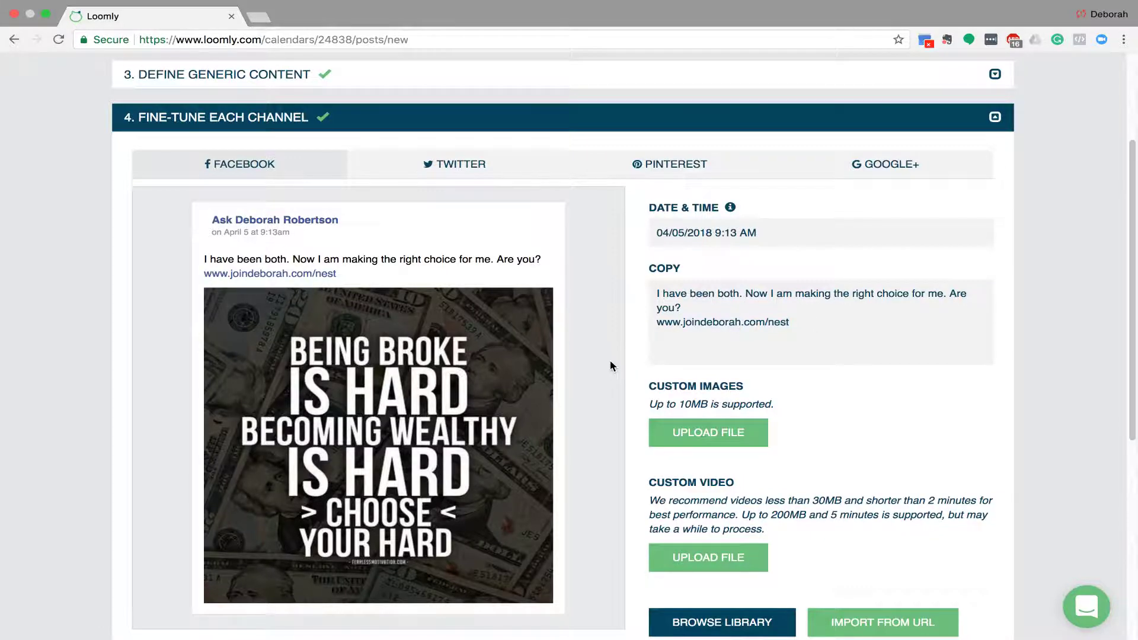
scroll(610, 362, "down", 3)
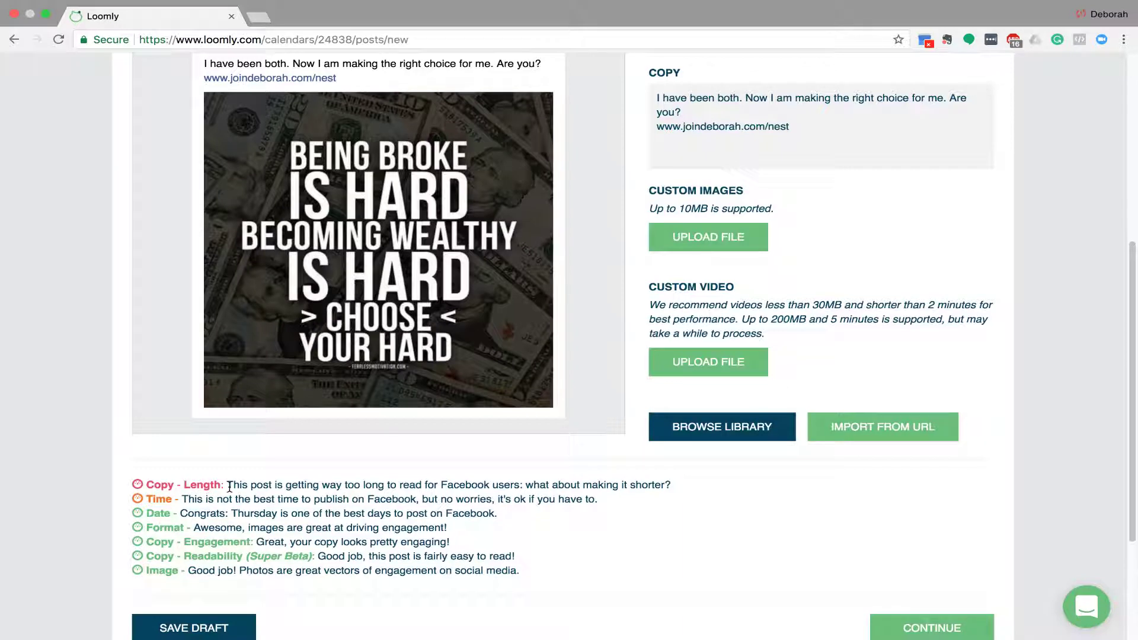
left_click_drag(146, 486, 223, 486)
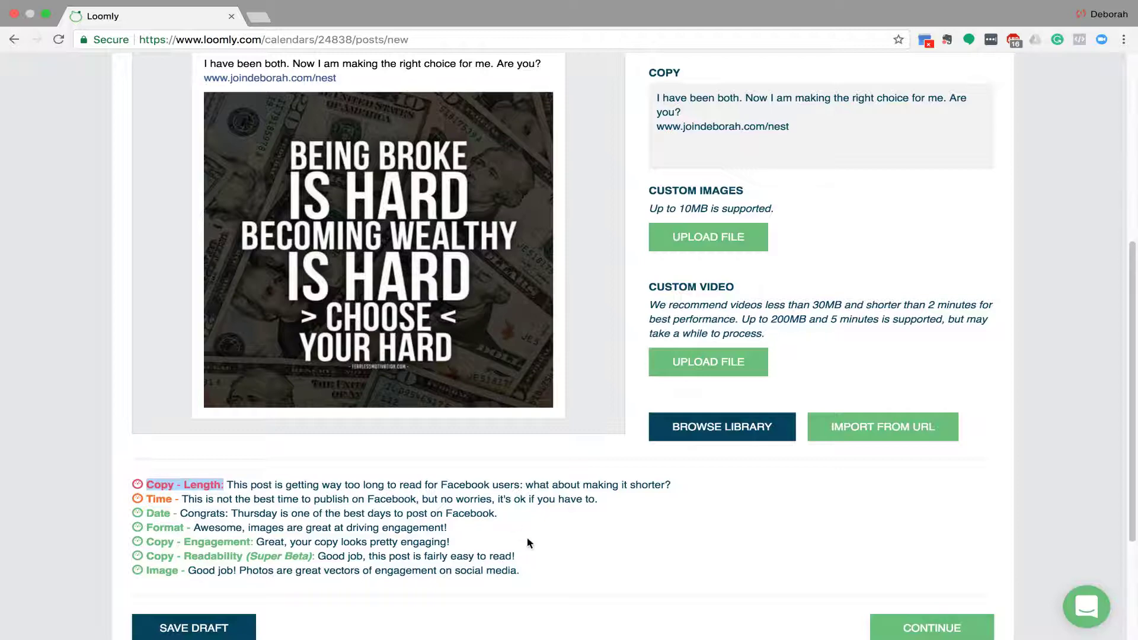
Change the Facebook posting time from 9:13 AM to 5:13 PM.
scroll(528, 540, "up", 2)
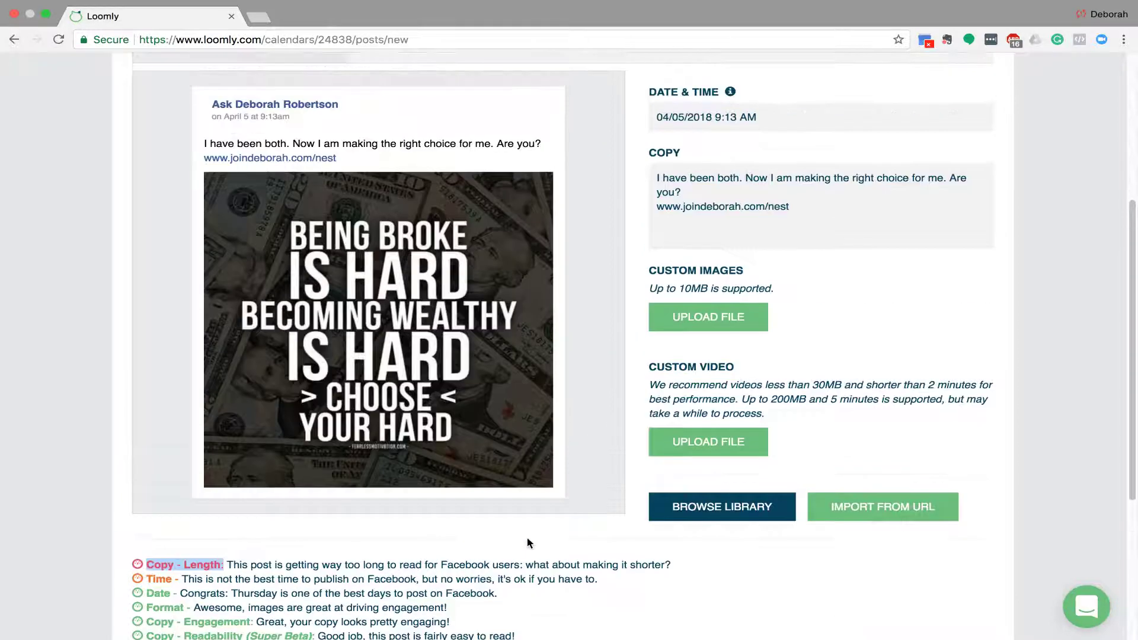
left_click(721, 114)
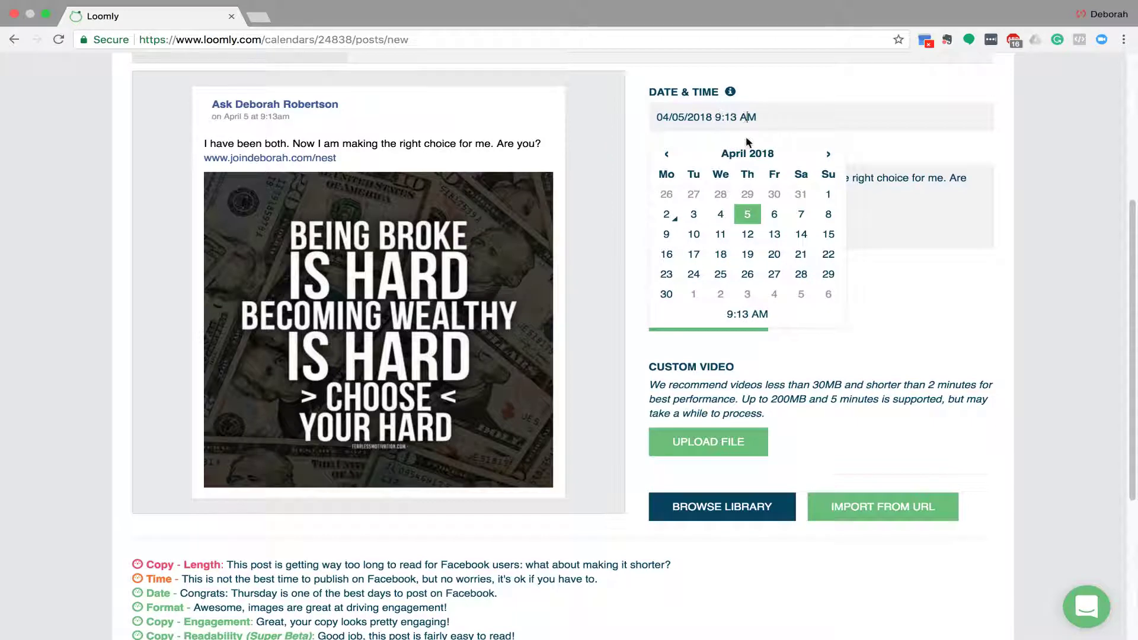
key("BackSpace")
type("P")
left_click(724, 123)
key("BackSpace")
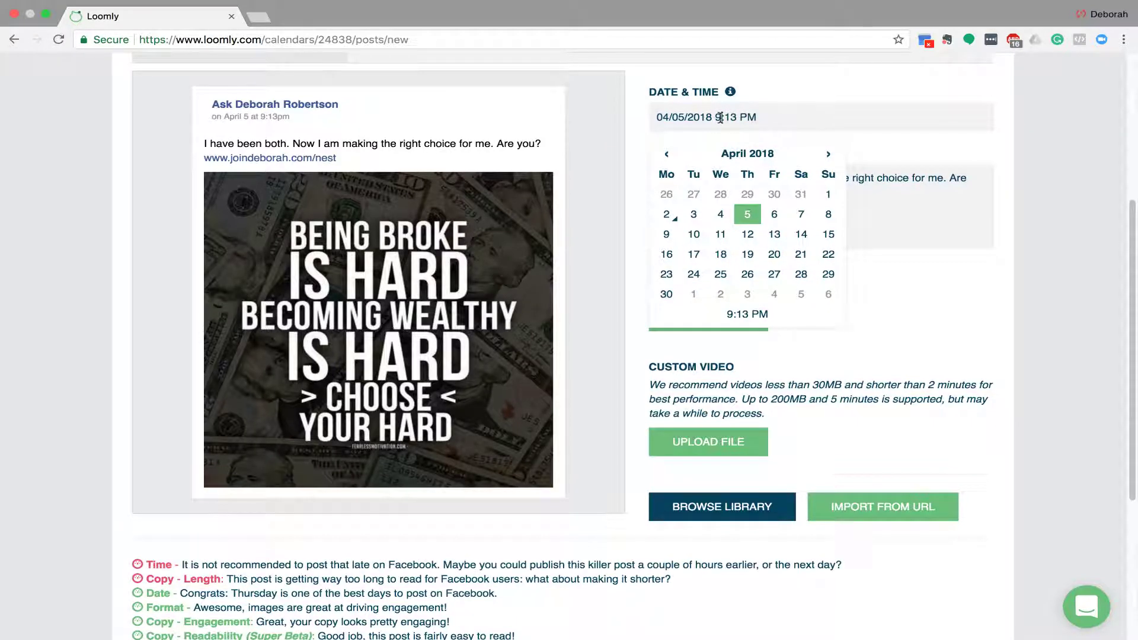
type("5")
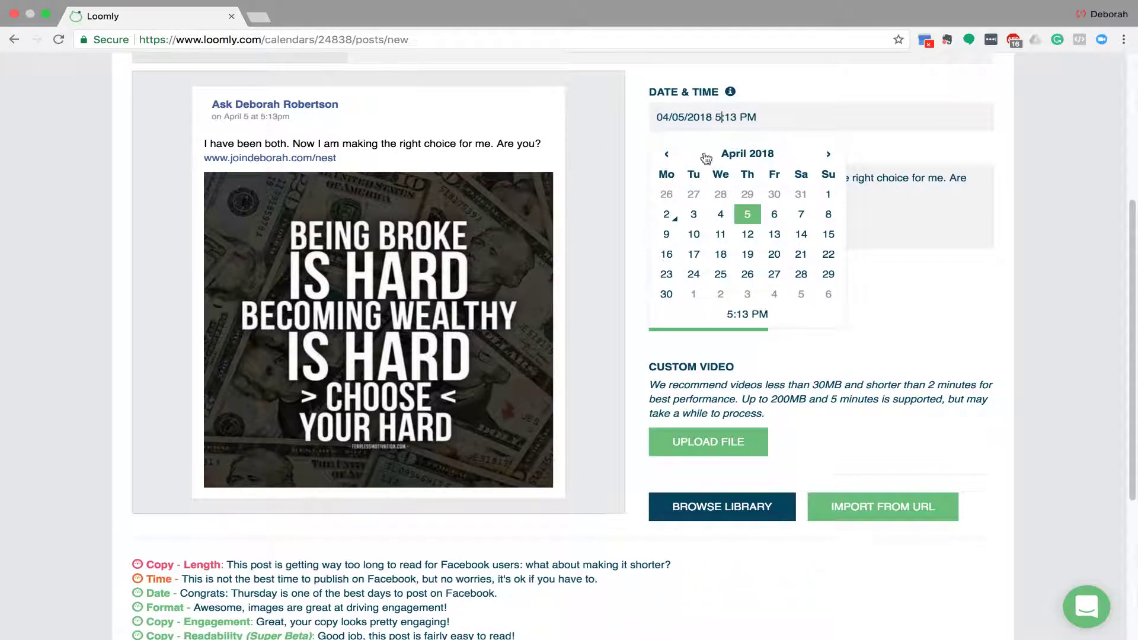
left_click(631, 234)
scroll(621, 297, "down", 2)
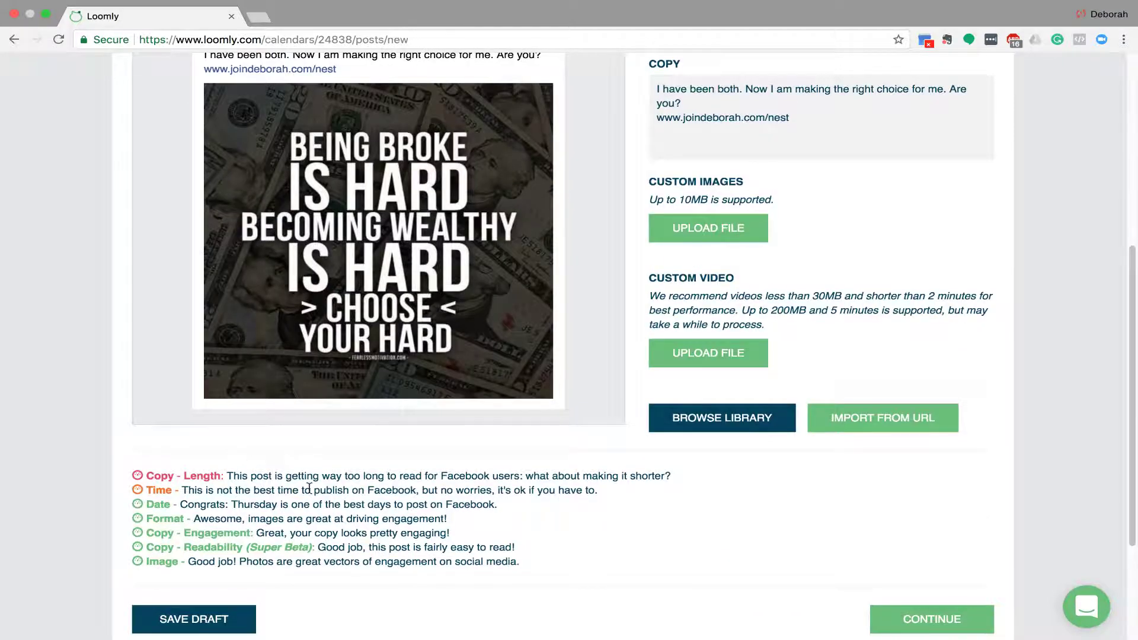
scroll(610, 364, "up", 2)
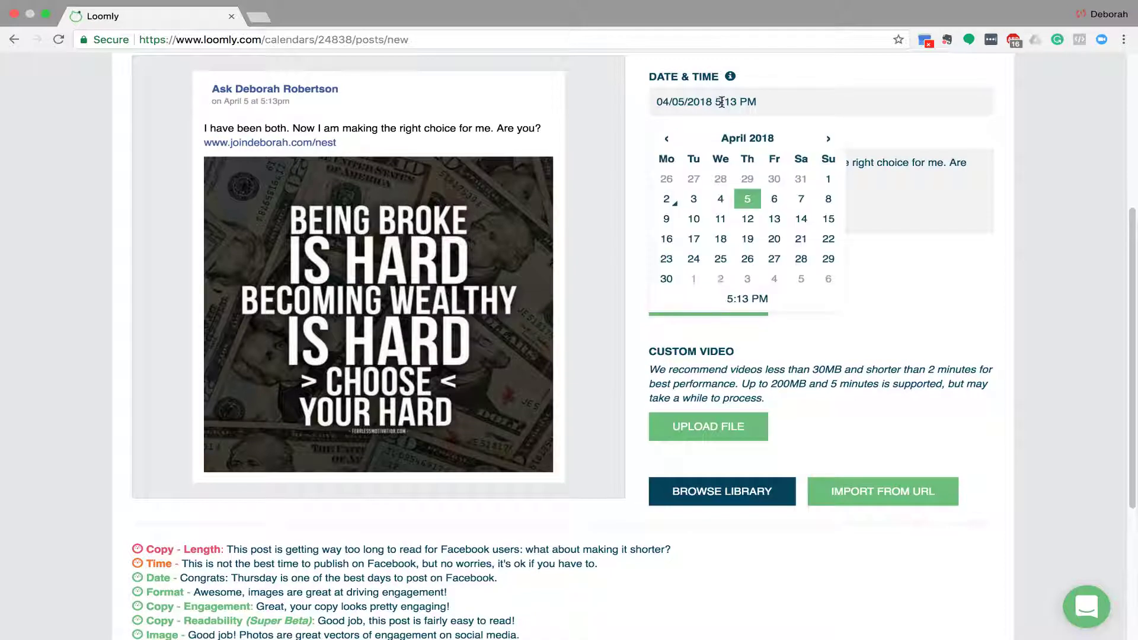
Move the Facebook posting time to 7:13 PM.
left_click(718, 101)
key("BackSpace")
type("7")
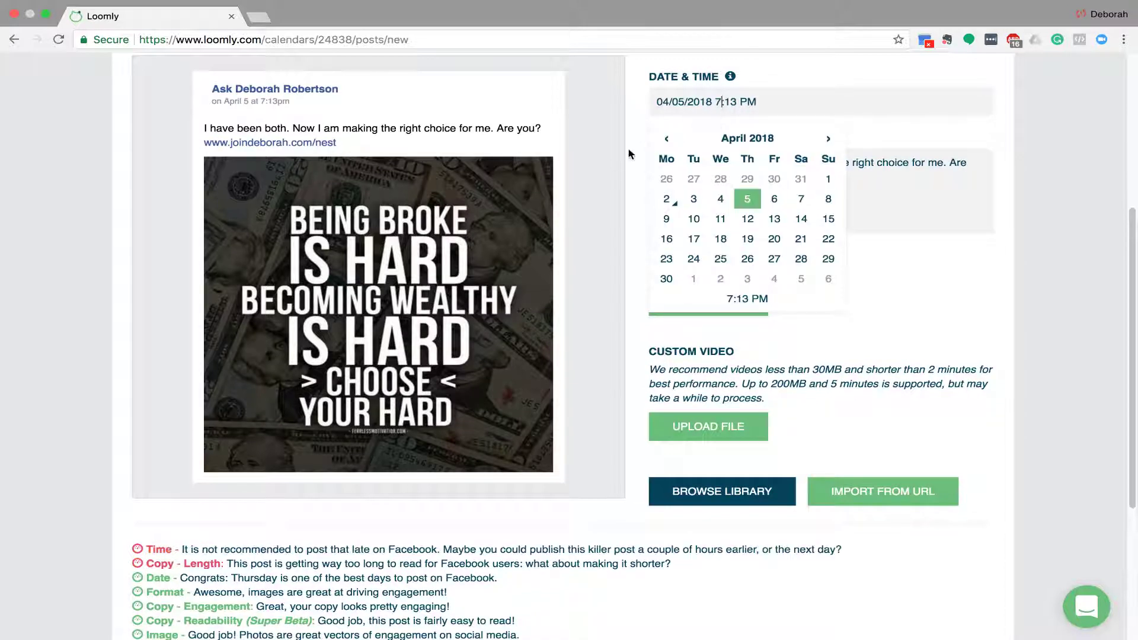
left_click(606, 177)
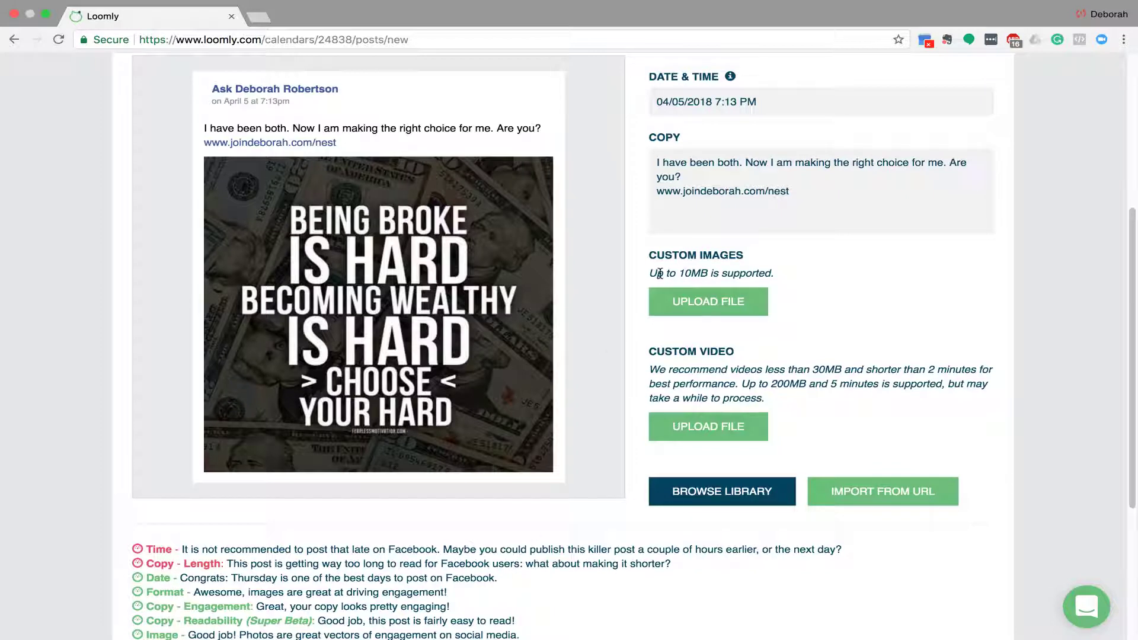
Settle the Facebook posting time at 3:13 PM.
left_click(720, 103)
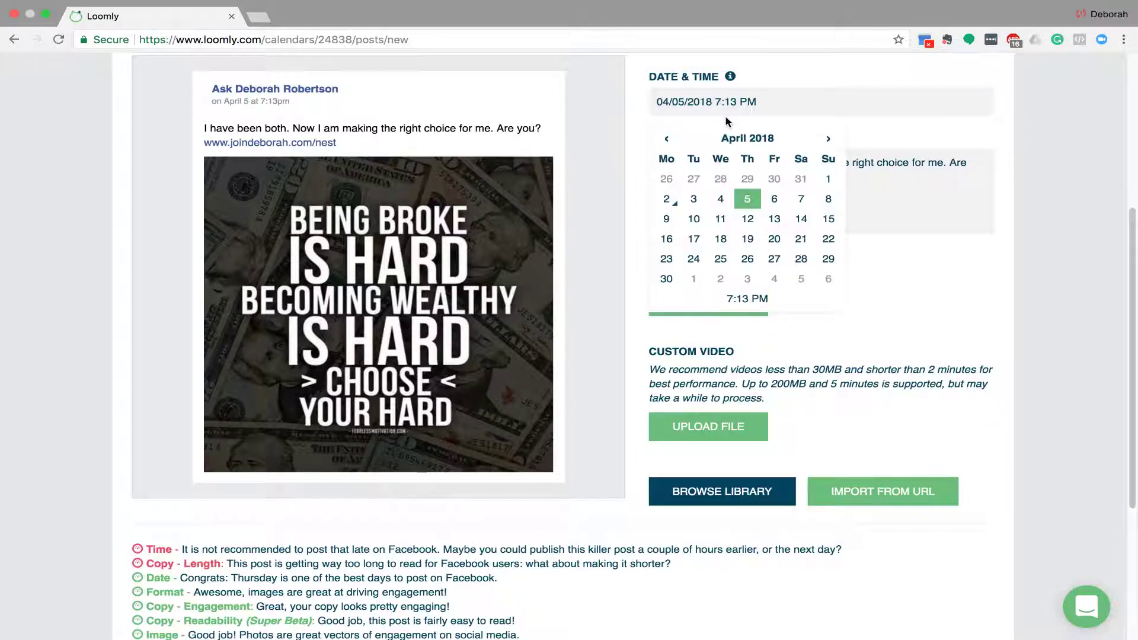
key("BackSpace")
type("3")
left_click(631, 175)
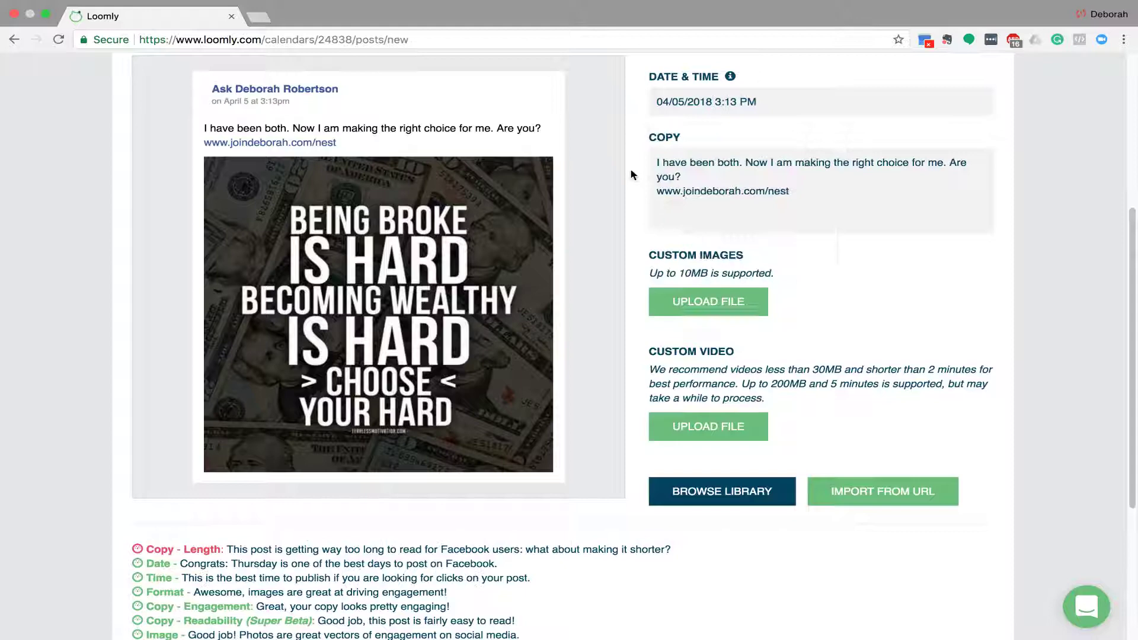
scroll(615, 213, "down", 2)
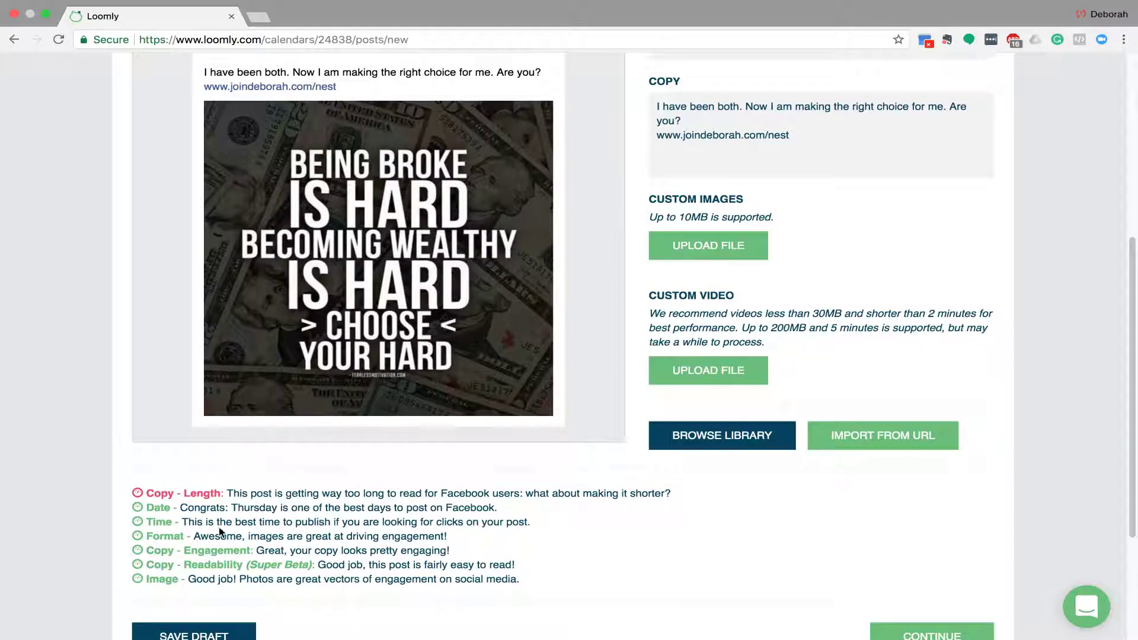
scroll(615, 526, "up", 8)
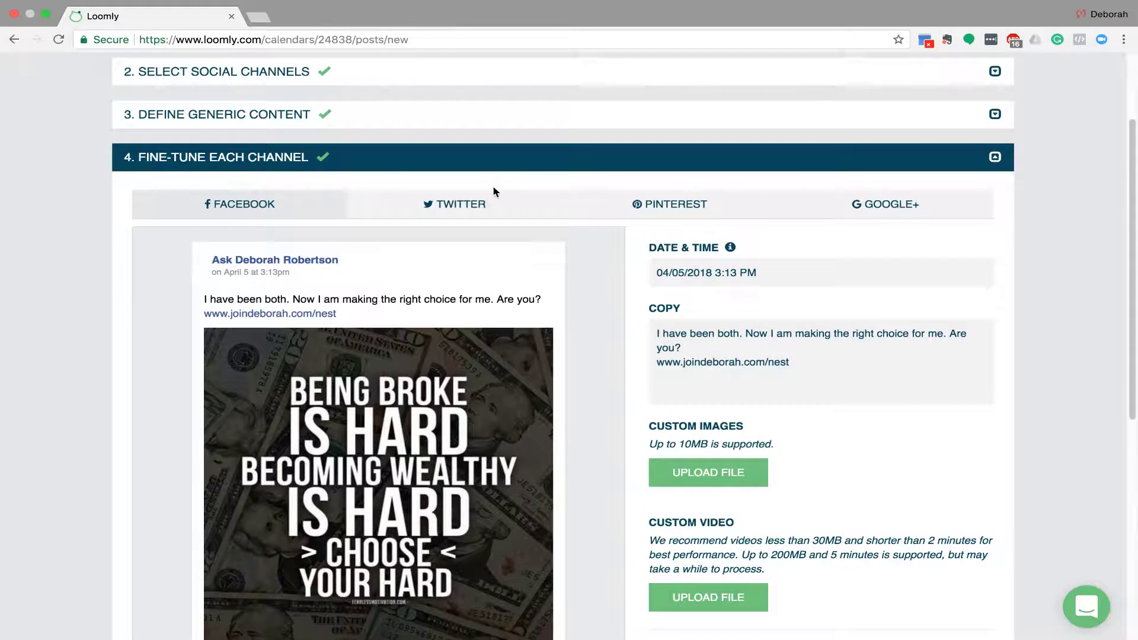
Add #choices #makeyourchoice #successfulpeople #dontchoosebroke to the Twitter version's copy.
left_click(453, 204)
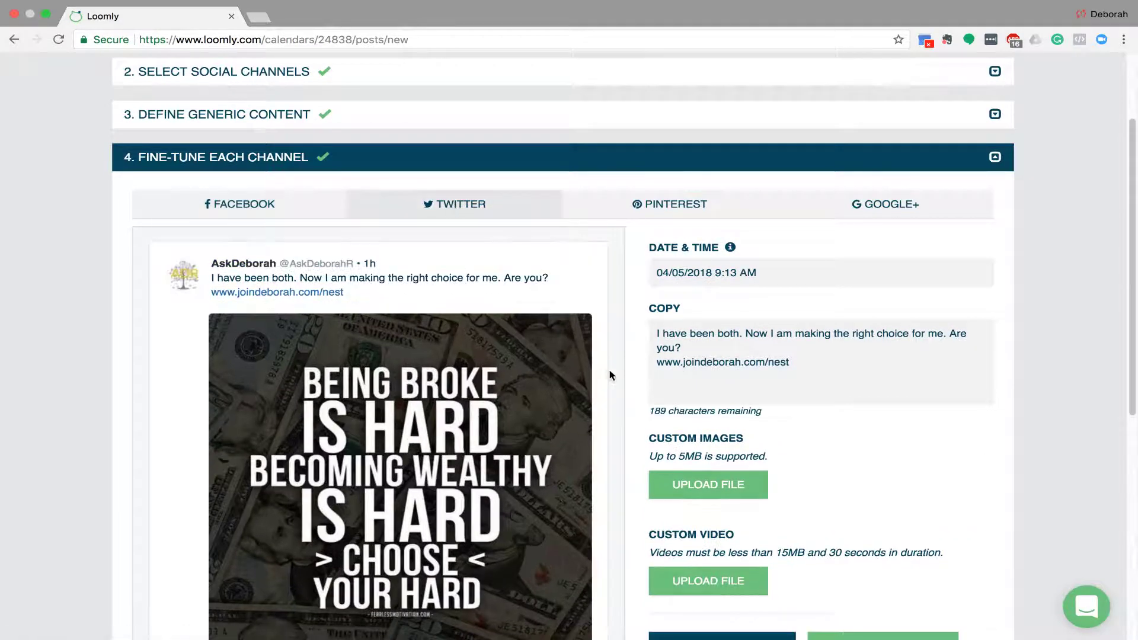
scroll(607, 379, "down", 10)
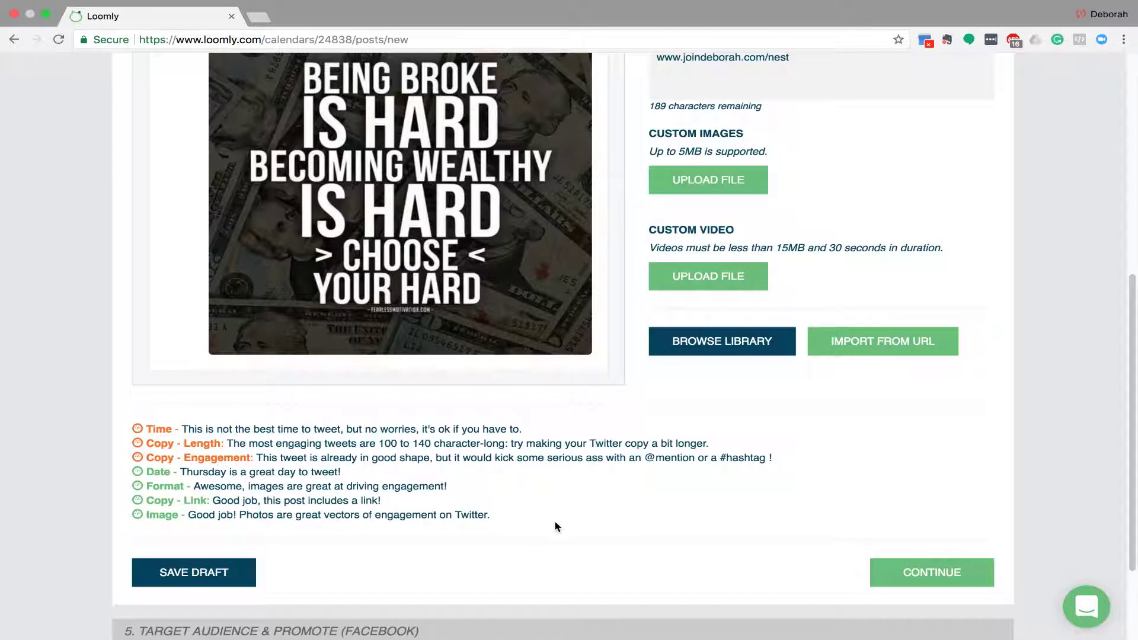
scroll(556, 509, "up", 5)
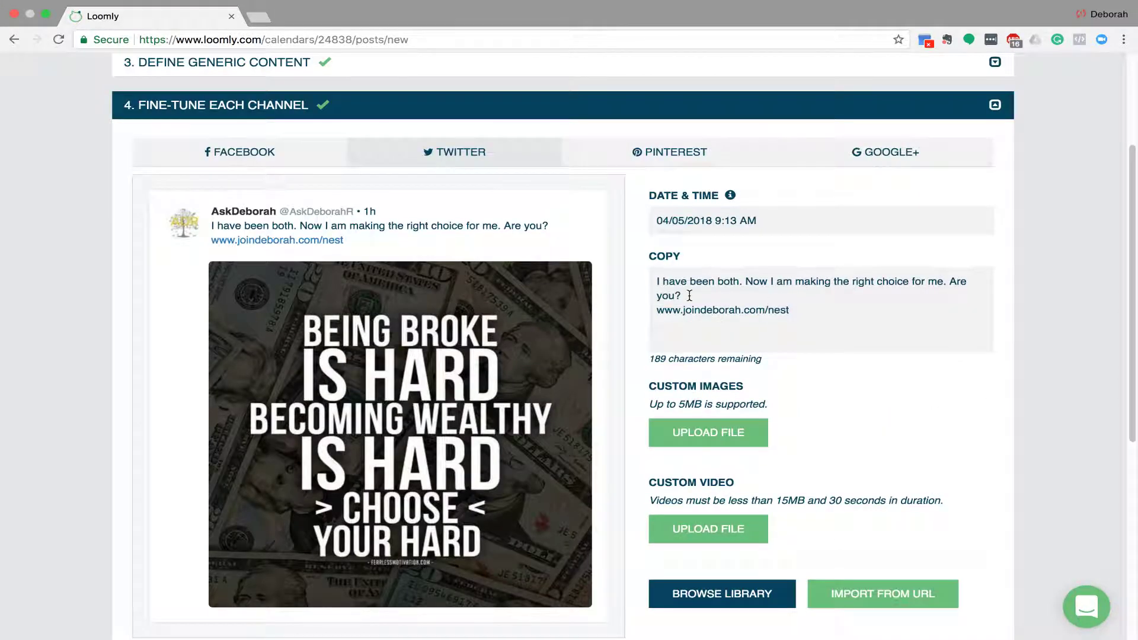
left_click(690, 296)
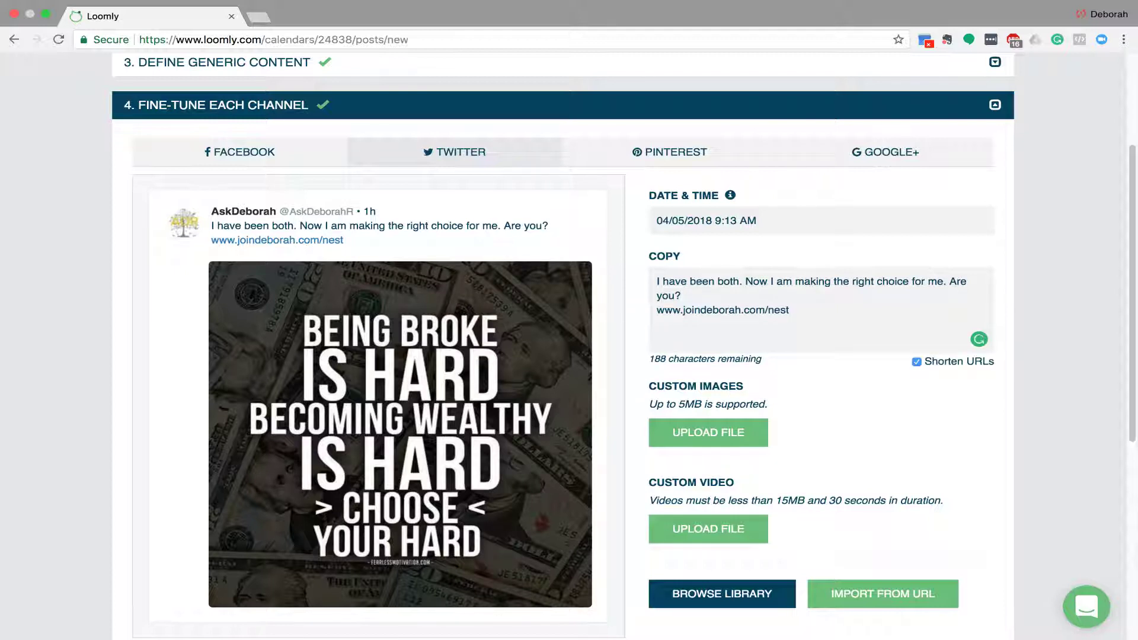
type("#choices ")
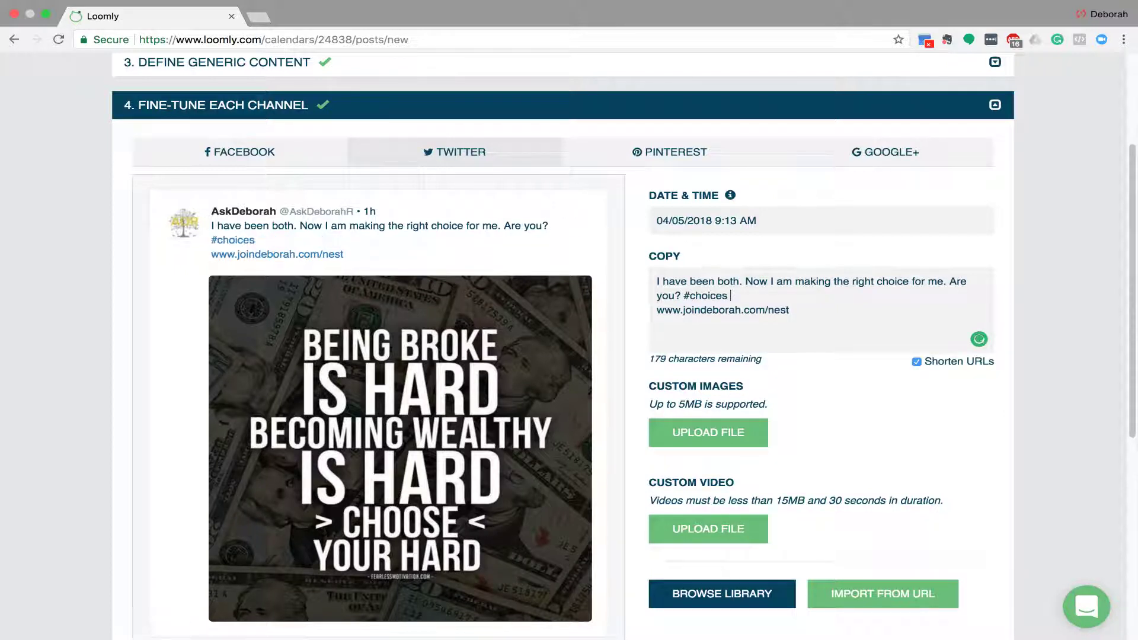
type("#makeyourchoice ")
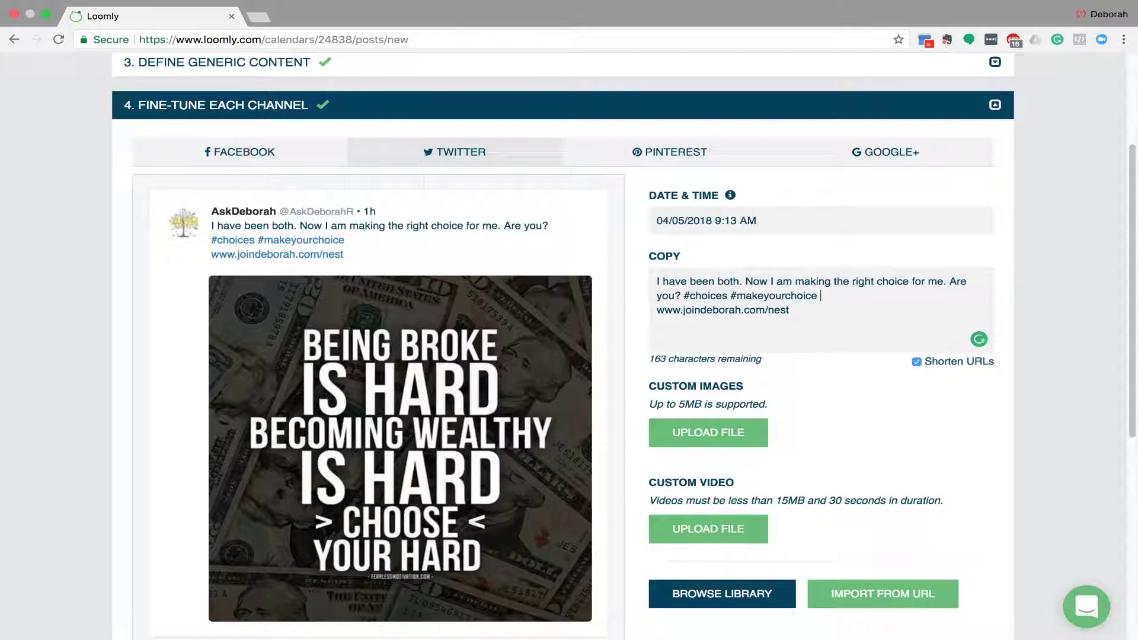
type("#successfulpe")
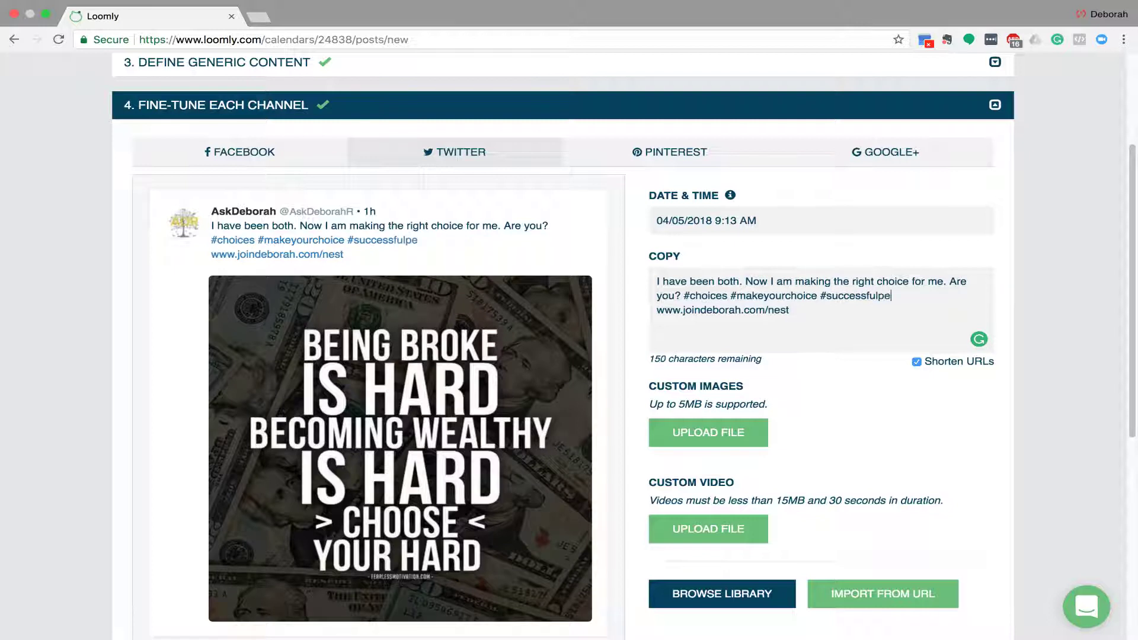
type("ople #dontchoo")
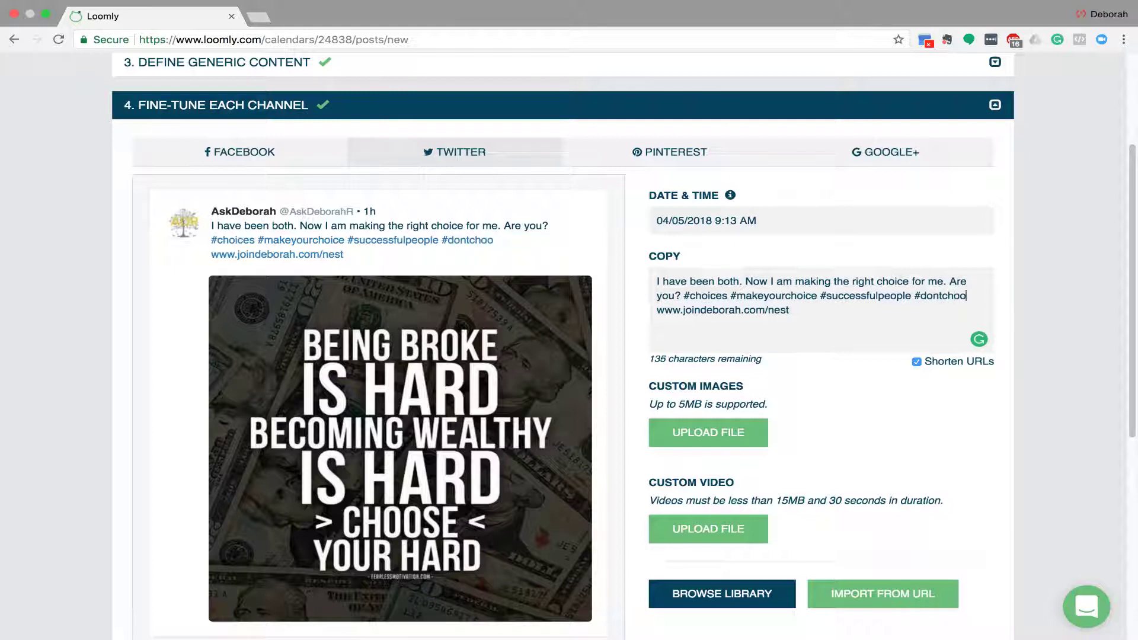
type("sebroke")
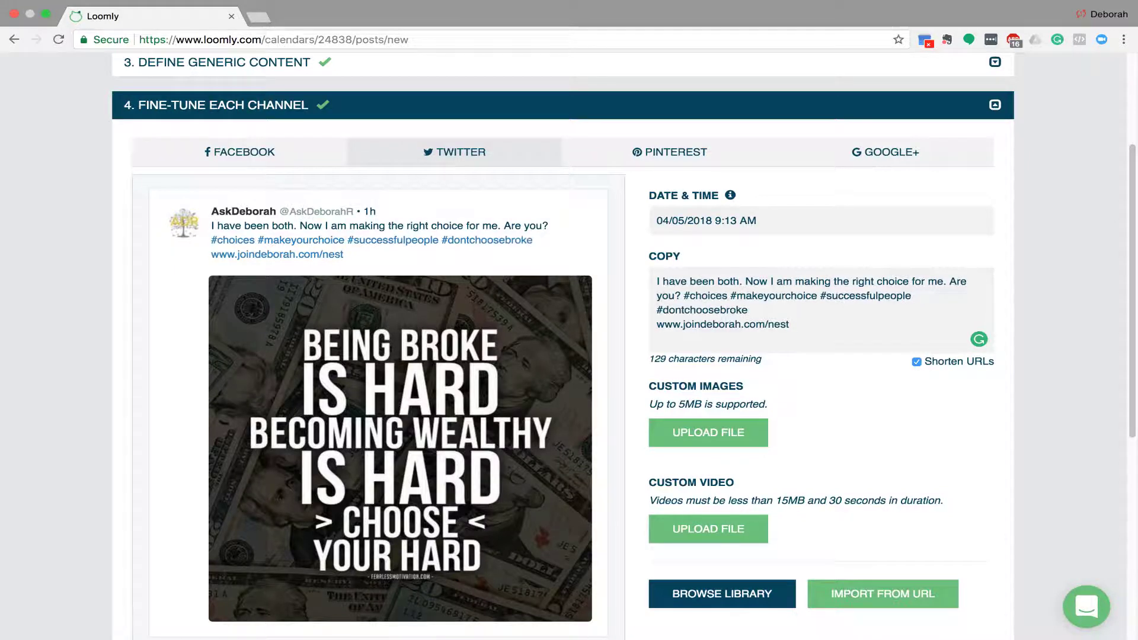
scroll(620, 361, "down", 5)
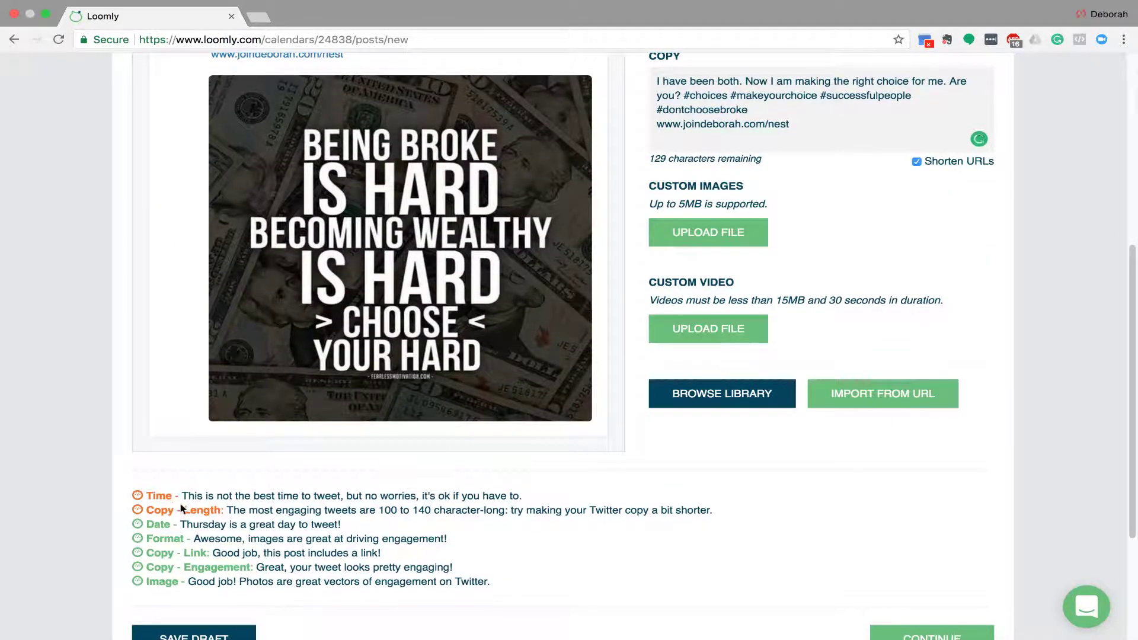
Switch the Twitter posting time from AM to PM.
scroll(574, 523, "up", 3)
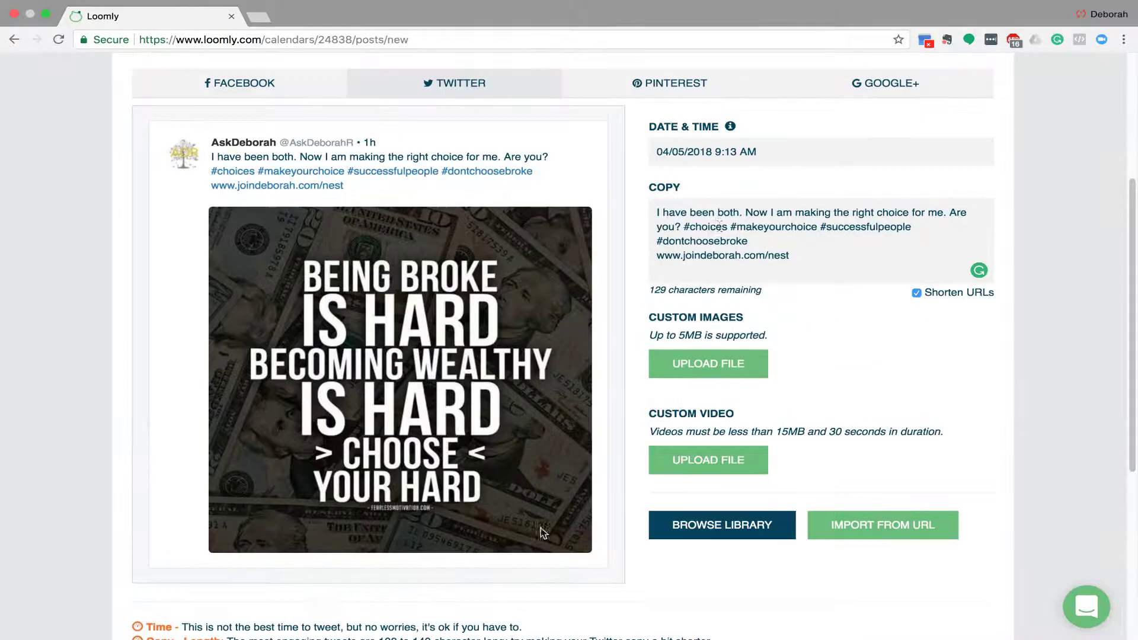
left_click(748, 150)
key("BackSpace")
type("P")
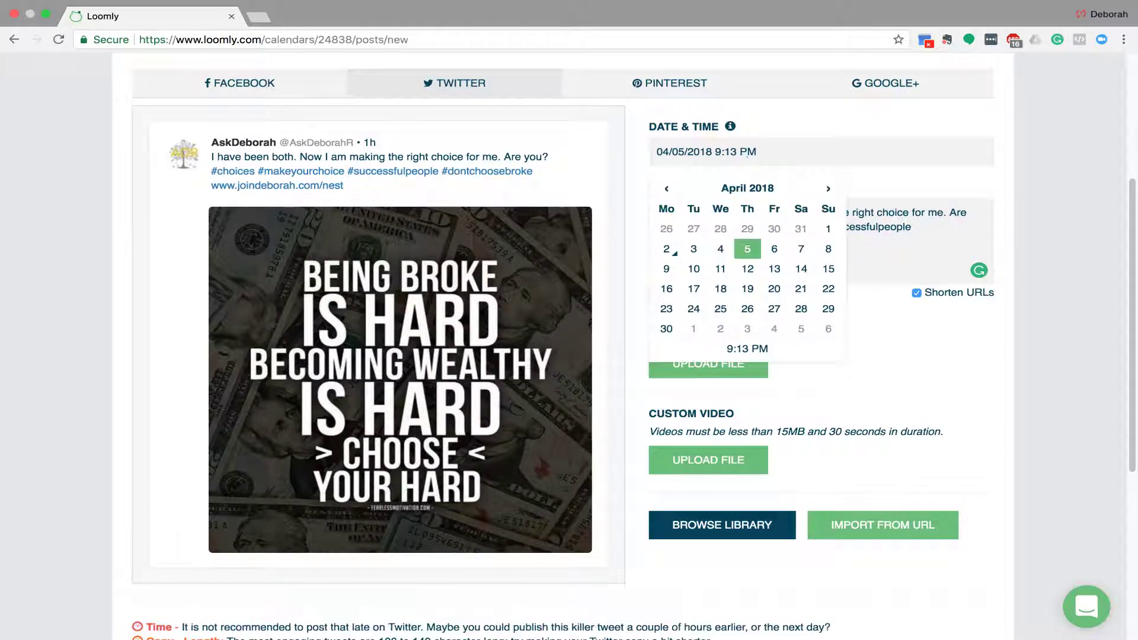
left_click(616, 247)
scroll(617, 247, "down", 3)
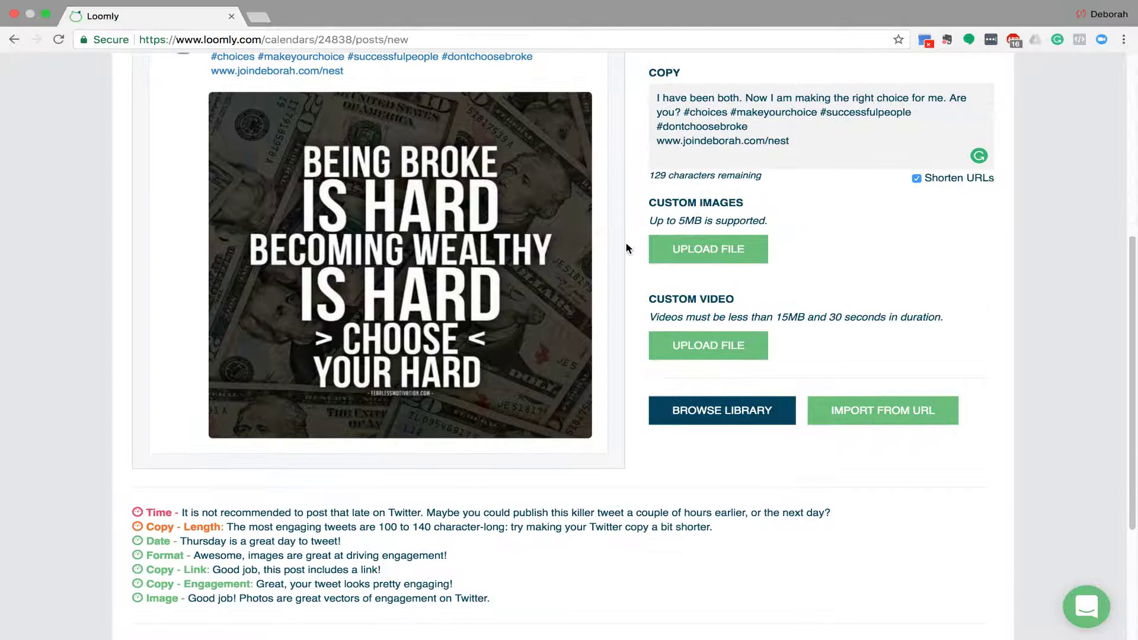
scroll(629, 248, "up", 3)
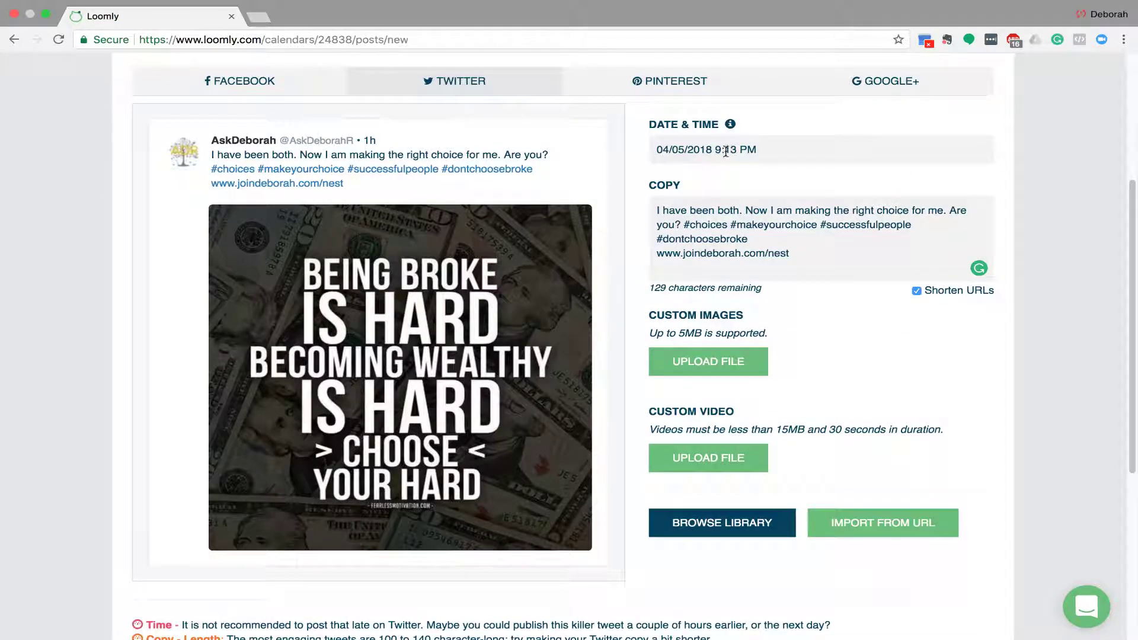
Change the Twitter hour from 9 to 5, giving 5:13 PM.
left_click(721, 149)
key("BackSpace")
type("5")
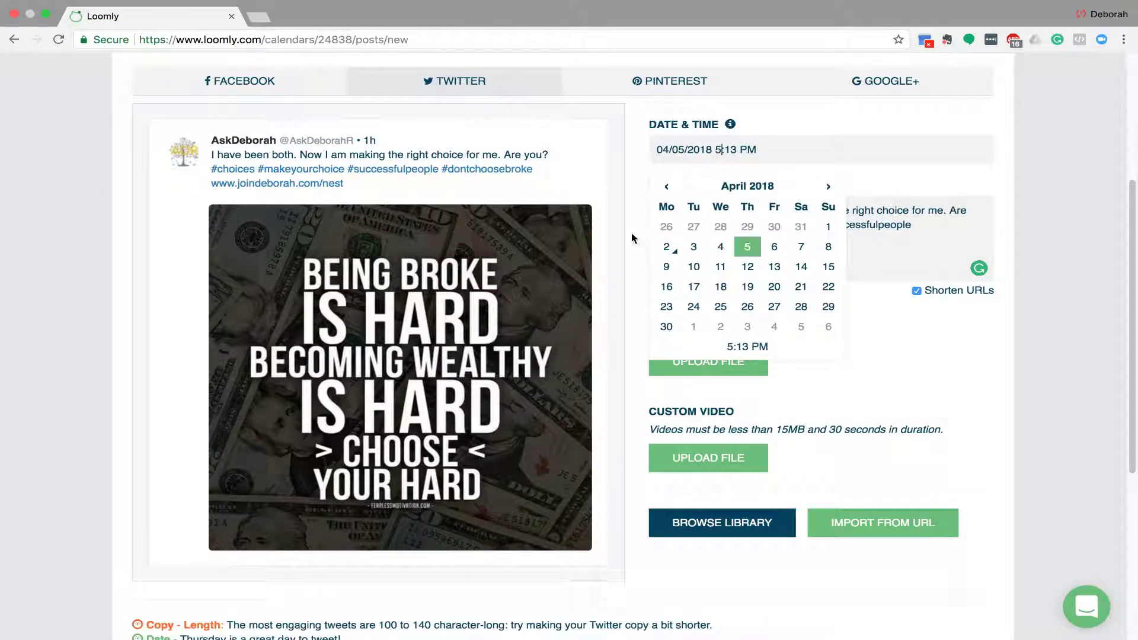
left_click(623, 241)
scroll(622, 240, "down", 6)
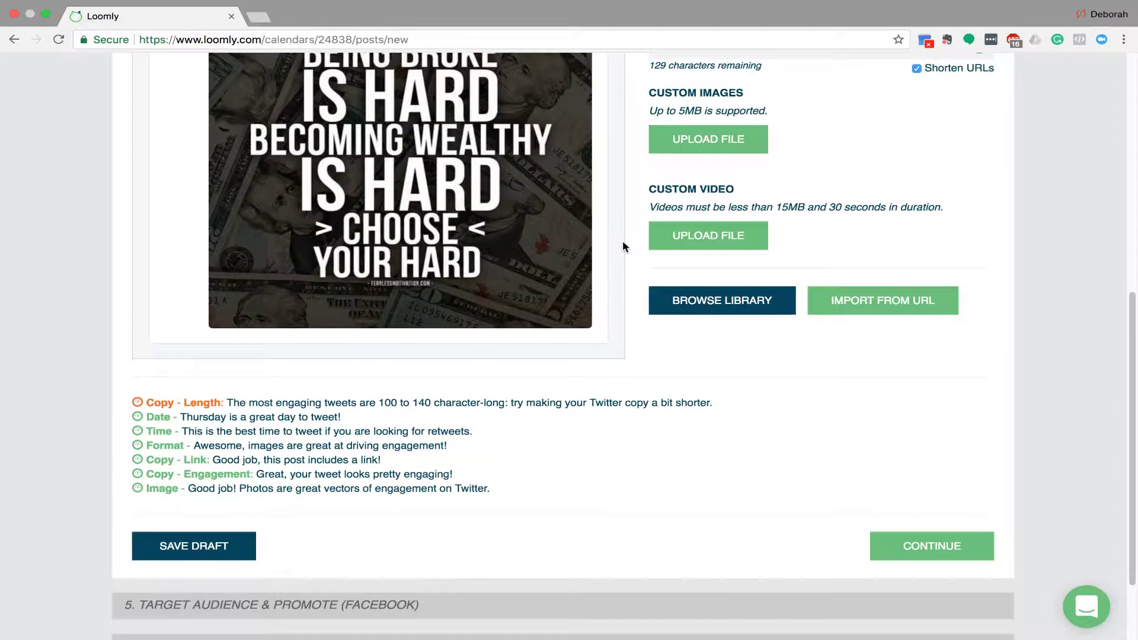
scroll(622, 241, "up", 7)
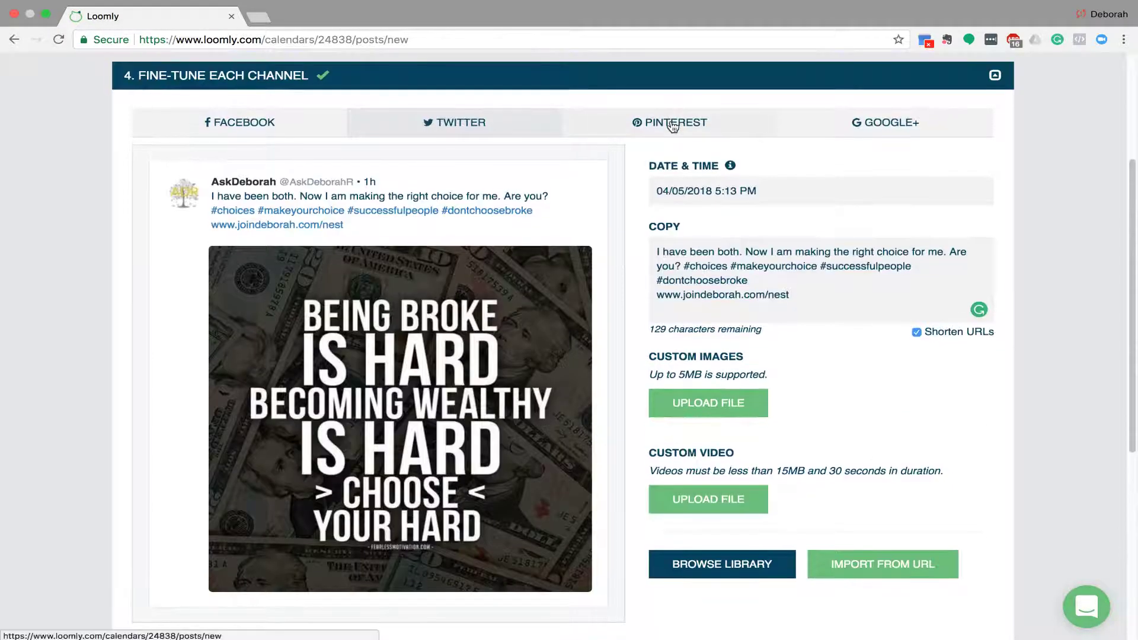
Schedule the Pinterest version for 04/05/2018 at 8:13 PM.
left_click(673, 125)
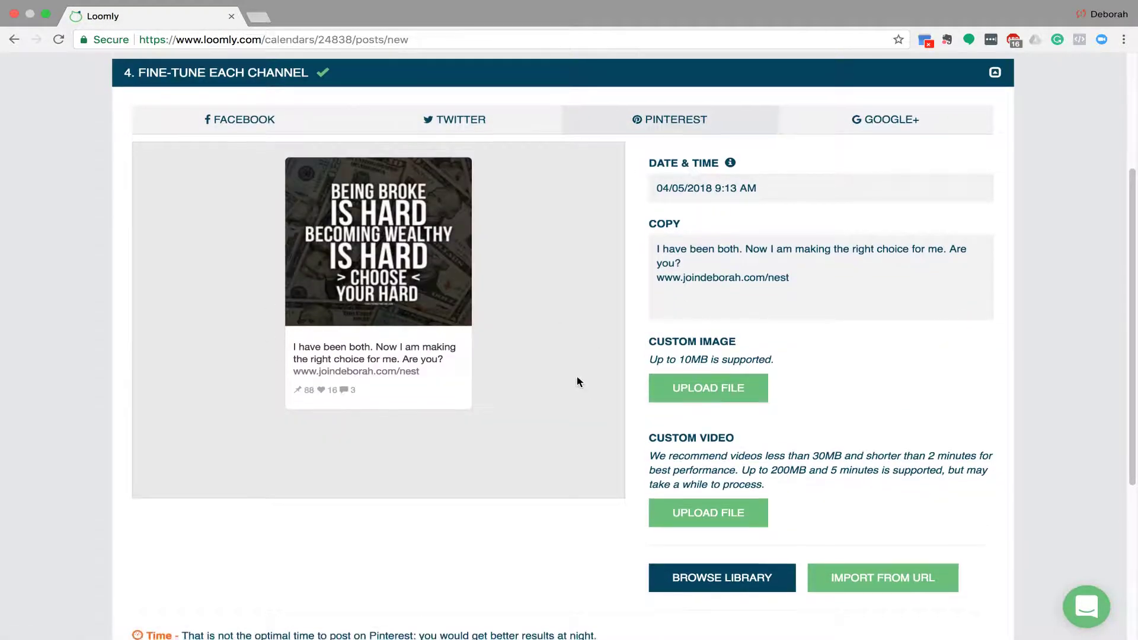
scroll(577, 382, "down", 4)
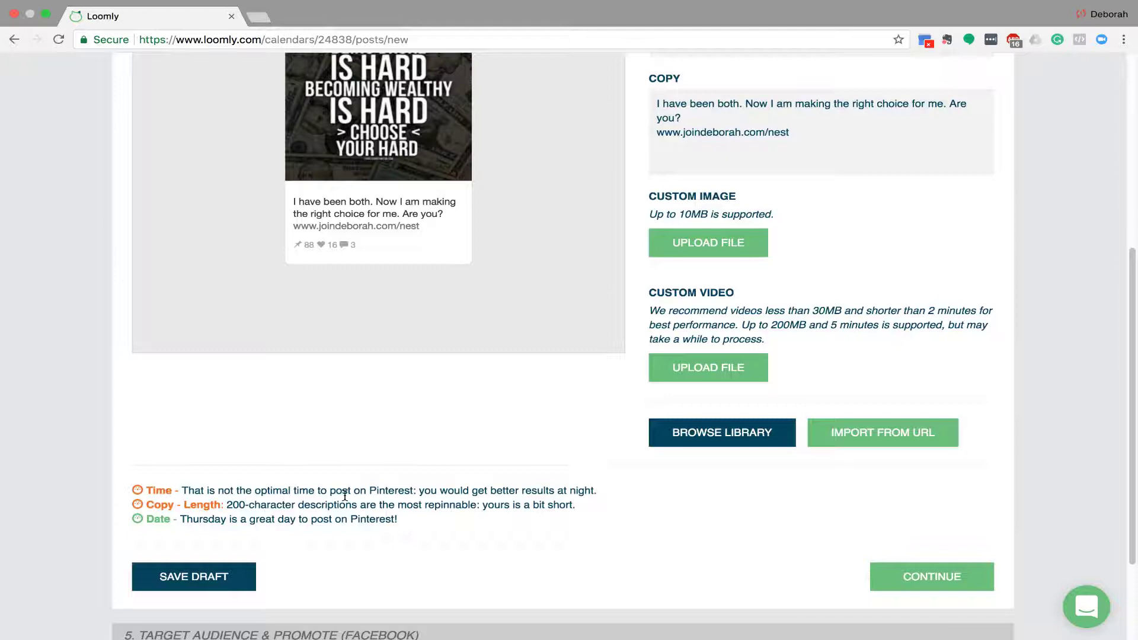
scroll(551, 519, "up", 5)
left_click(747, 285)
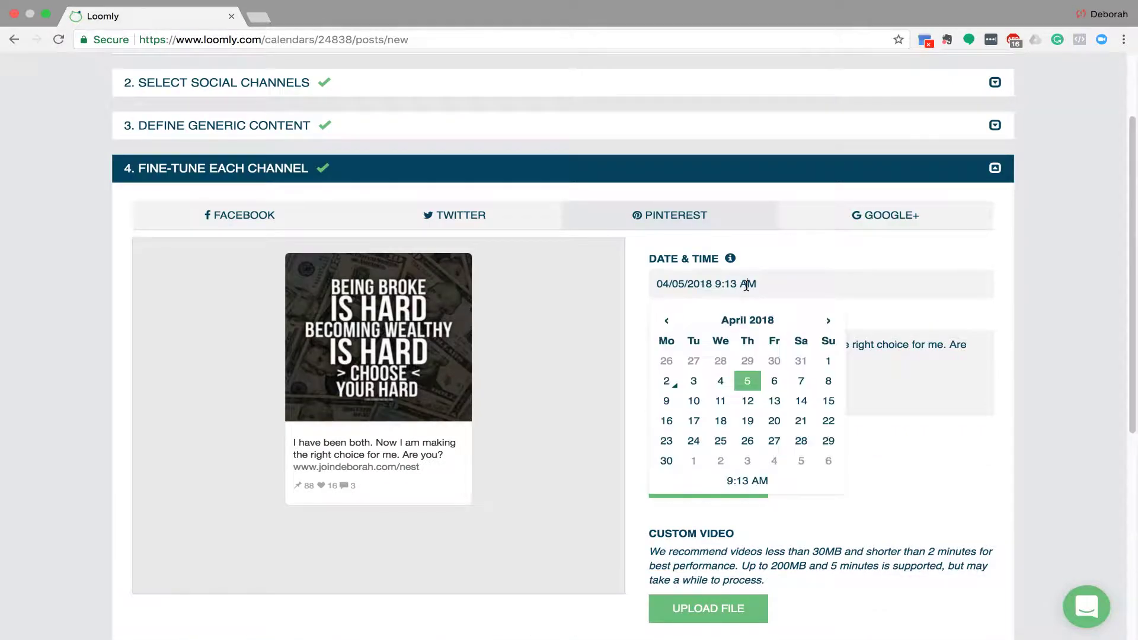
key("BackSpace")
type("P")
left_click(721, 286)
key("BackSpace")
type("8")
left_click(623, 348)
scroll(593, 397, "down", 4)
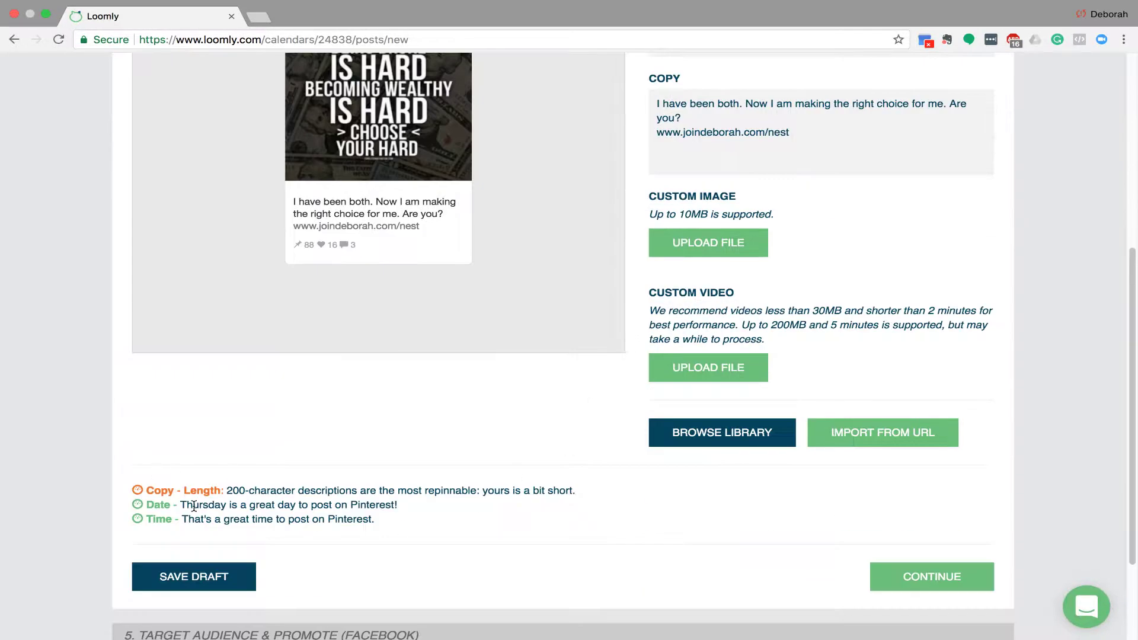
scroll(475, 439, "up", 5)
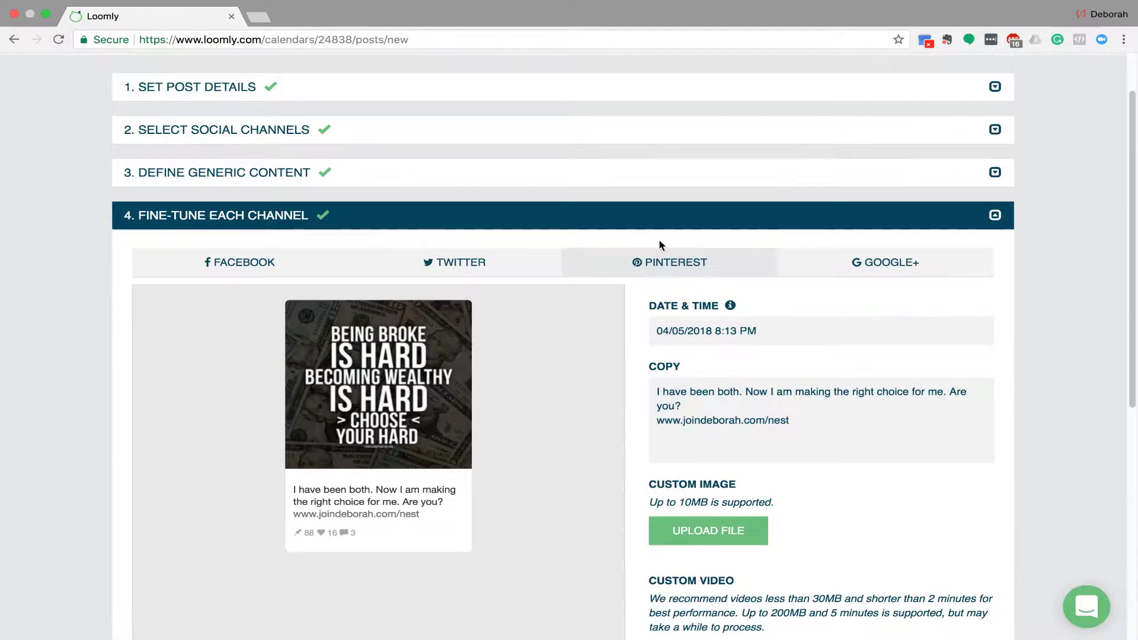
Review the Google+ preview, then accept default Facebook audience targeting.
left_click(878, 262)
scroll(602, 386, "down", 6)
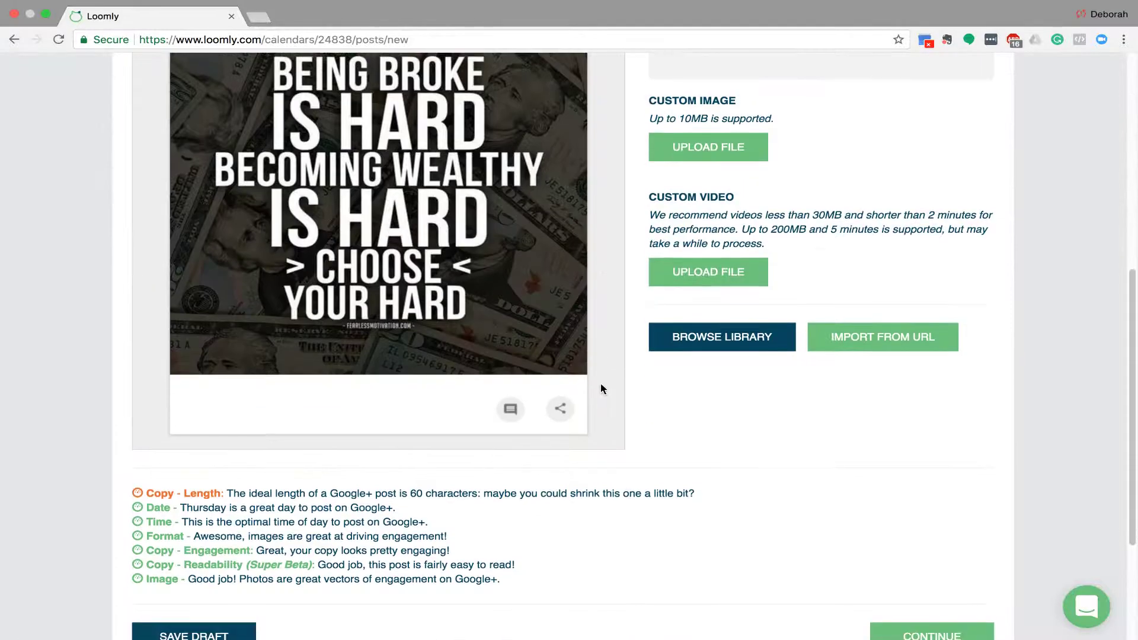
scroll(497, 506, "up", 5)
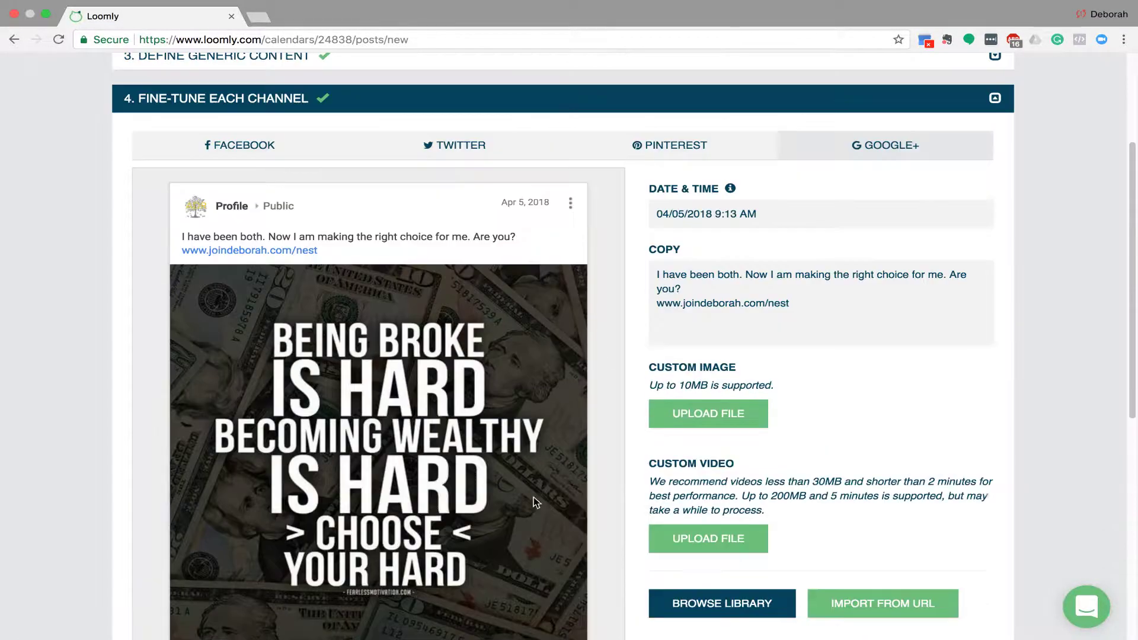
scroll(616, 372, "down", 2)
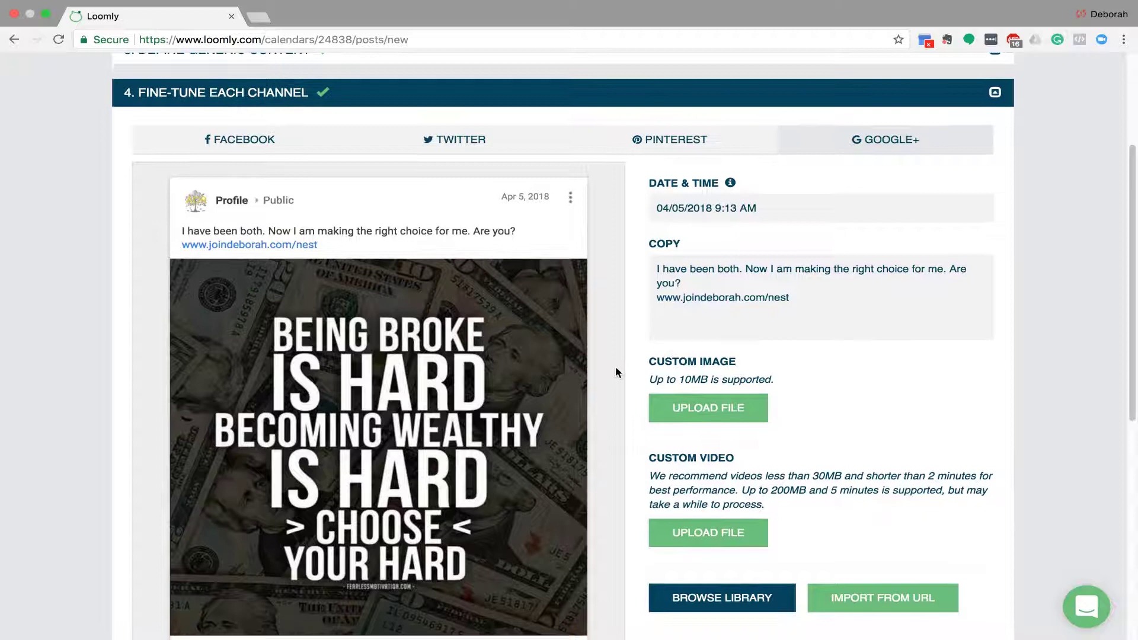
scroll(615, 365, "down", 3)
left_click(942, 611)
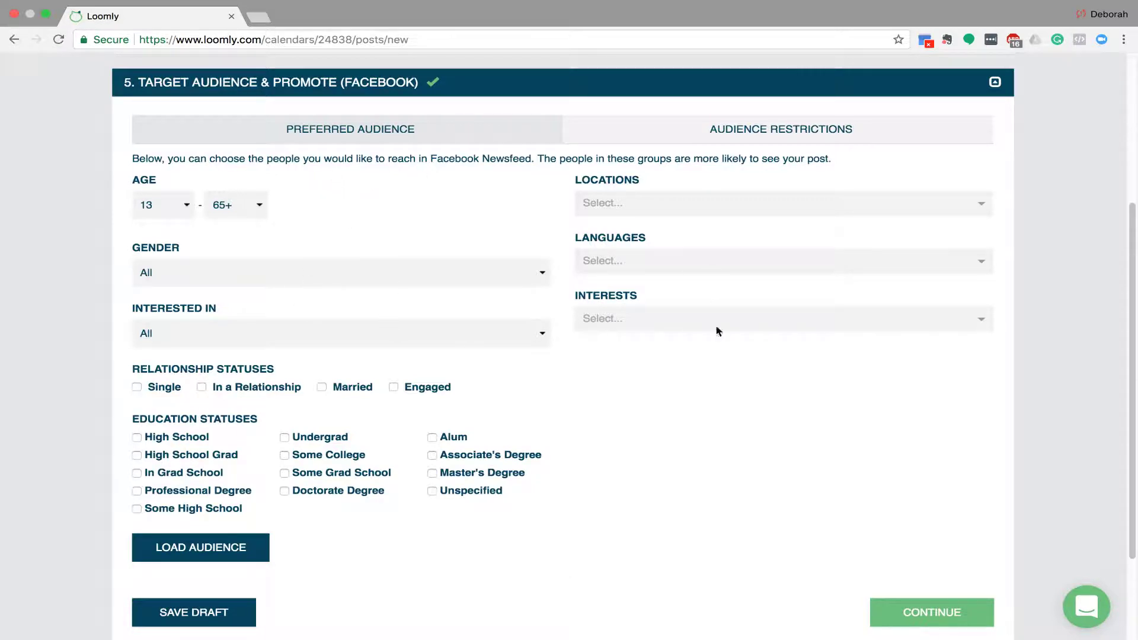
scroll(673, 451, "down", 2)
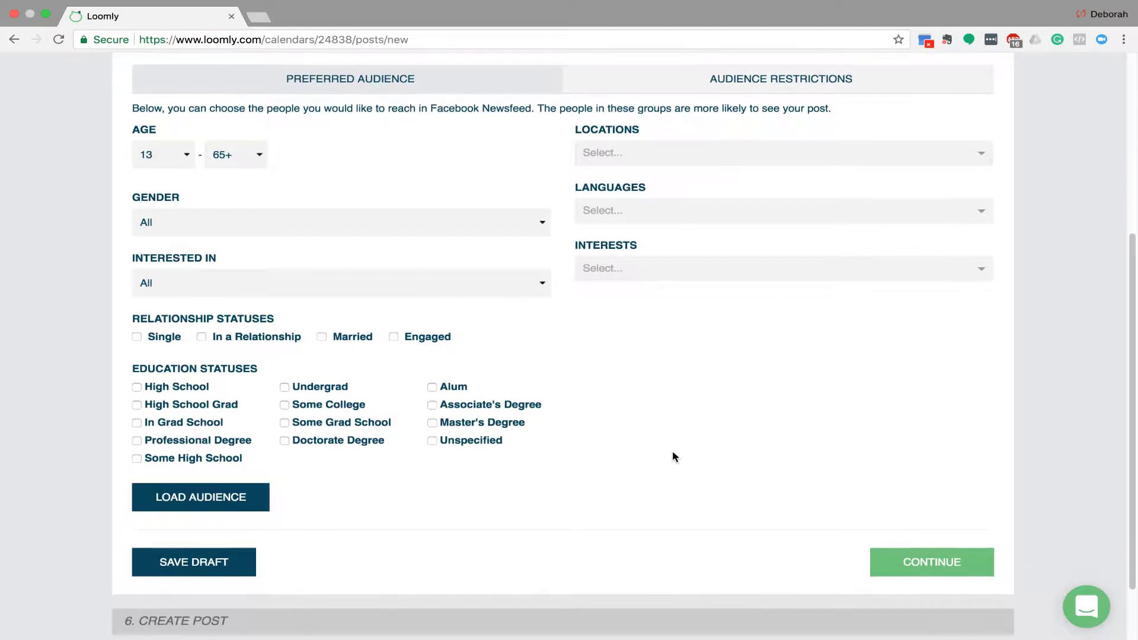
Finish audience targeting and schedule the quote post for its per-channel times on April 05.
left_click(935, 569)
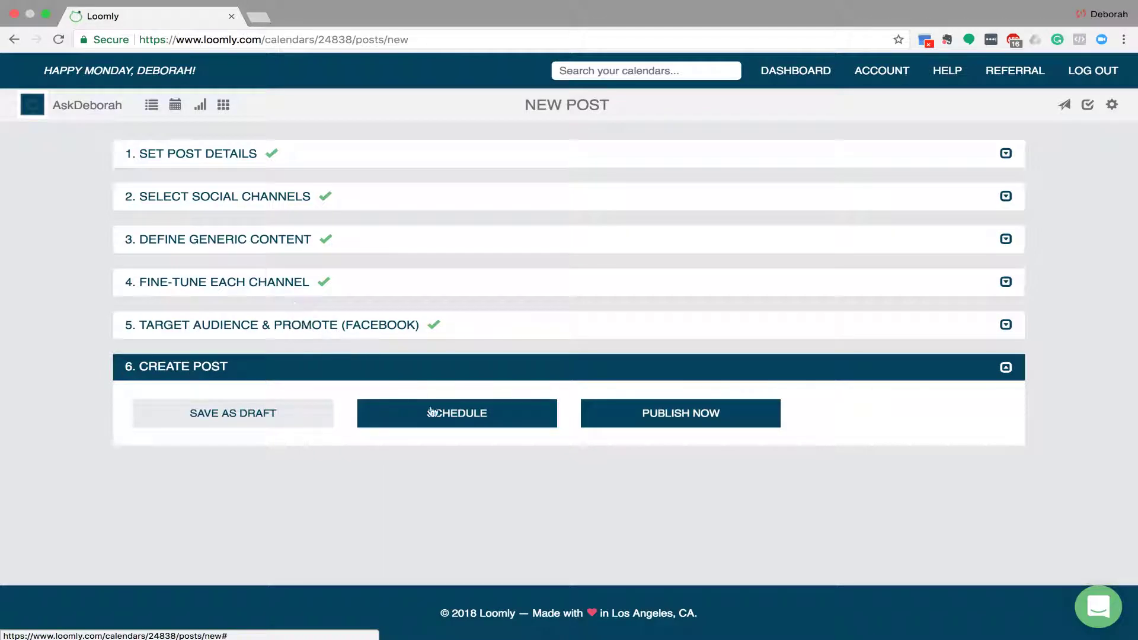
left_click(457, 415)
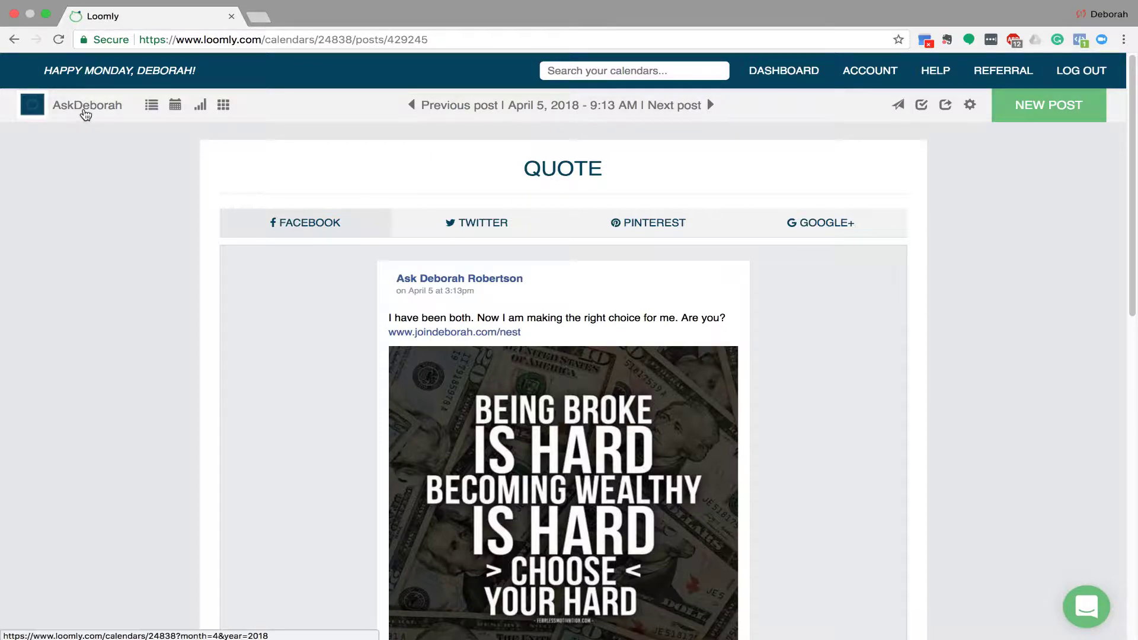
Open the calendar's April 2018 list view and review the scheduled Thursday 05 quote post.
left_click(86, 112)
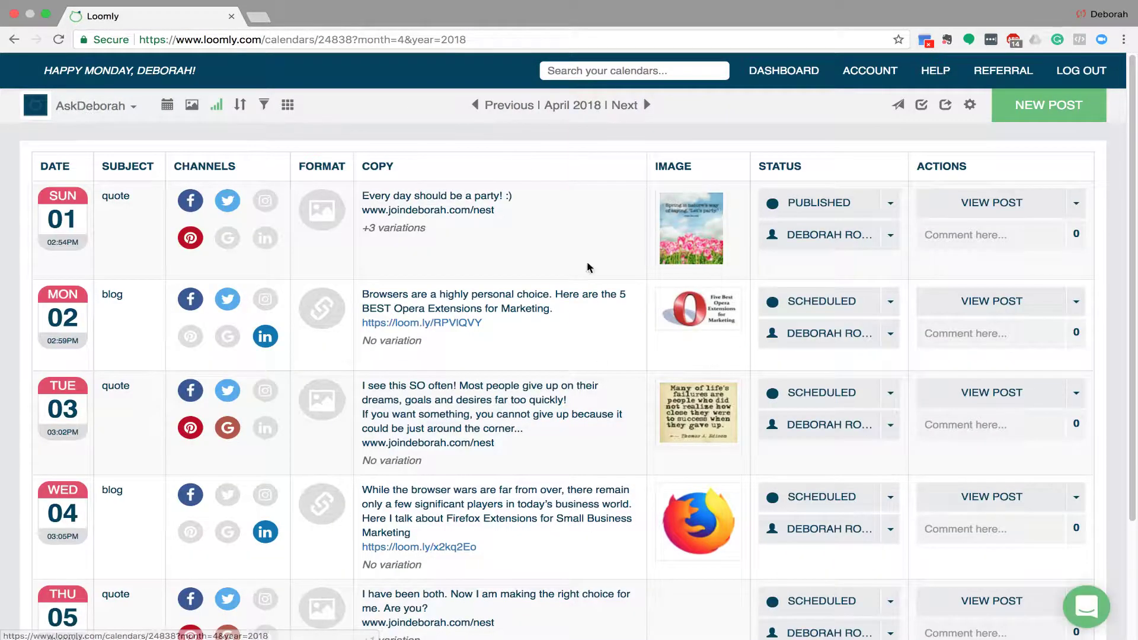
scroll(435, 409, "down", 4)
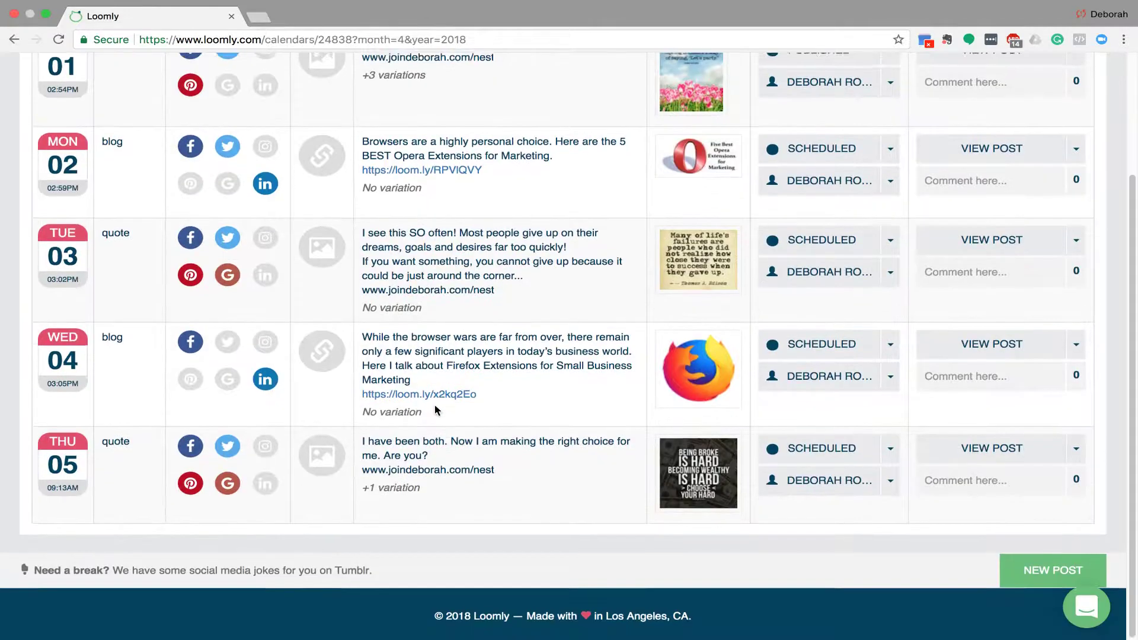
scroll(435, 409, "up", 2)
scroll(436, 409, "up", 1)
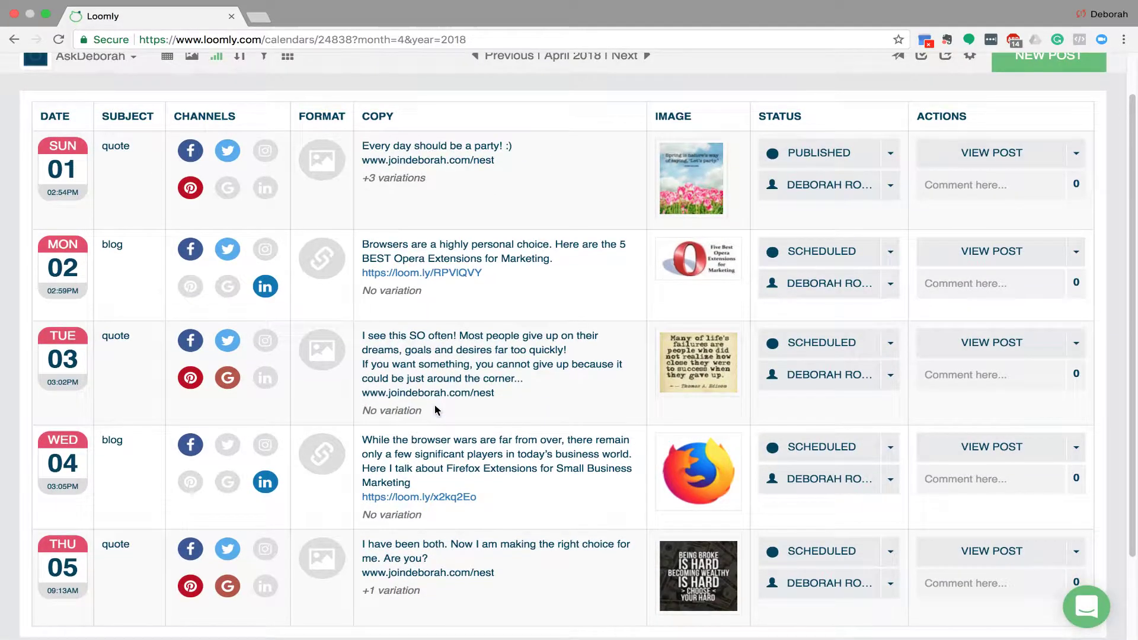
scroll(435, 409, "up", 2)
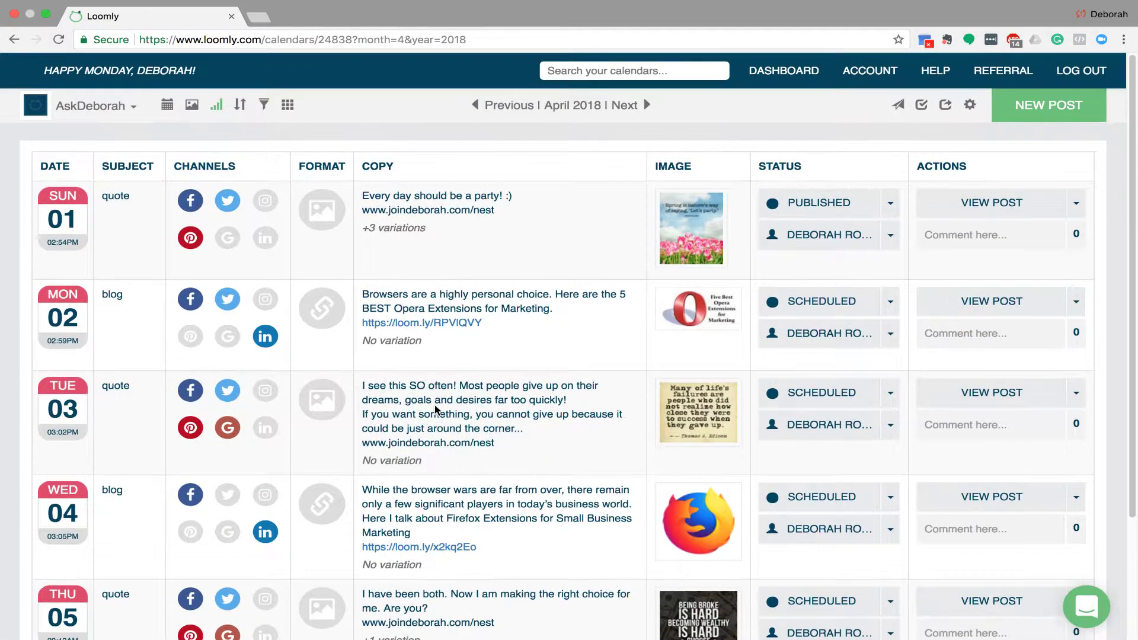